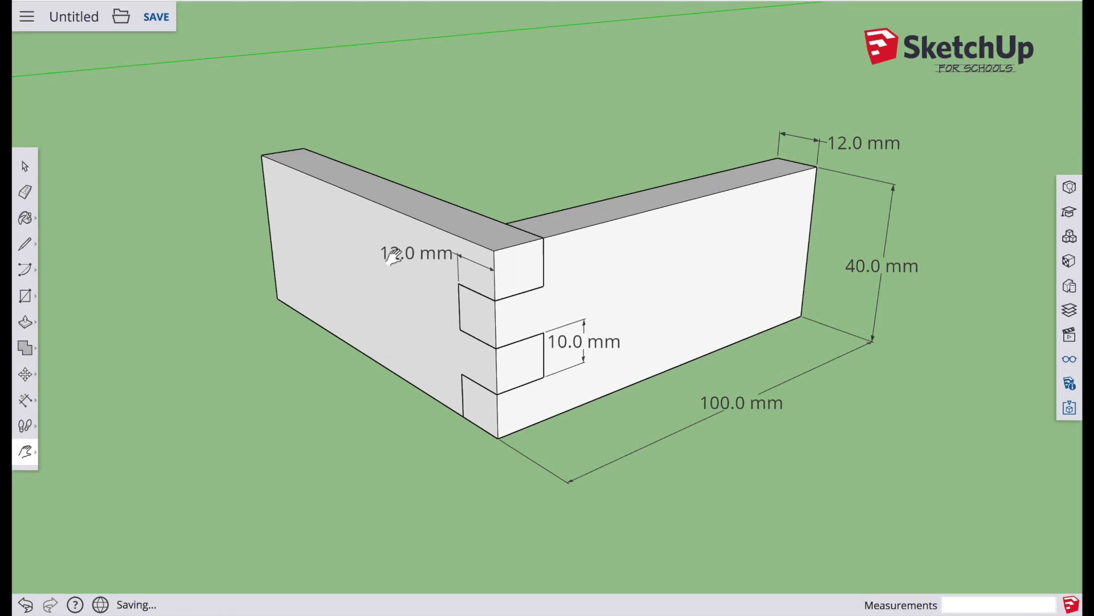
Step: Create a new model from the Simple Template - Millimeters without saving the current one, and delete the default human figure
left_click(24, 17)
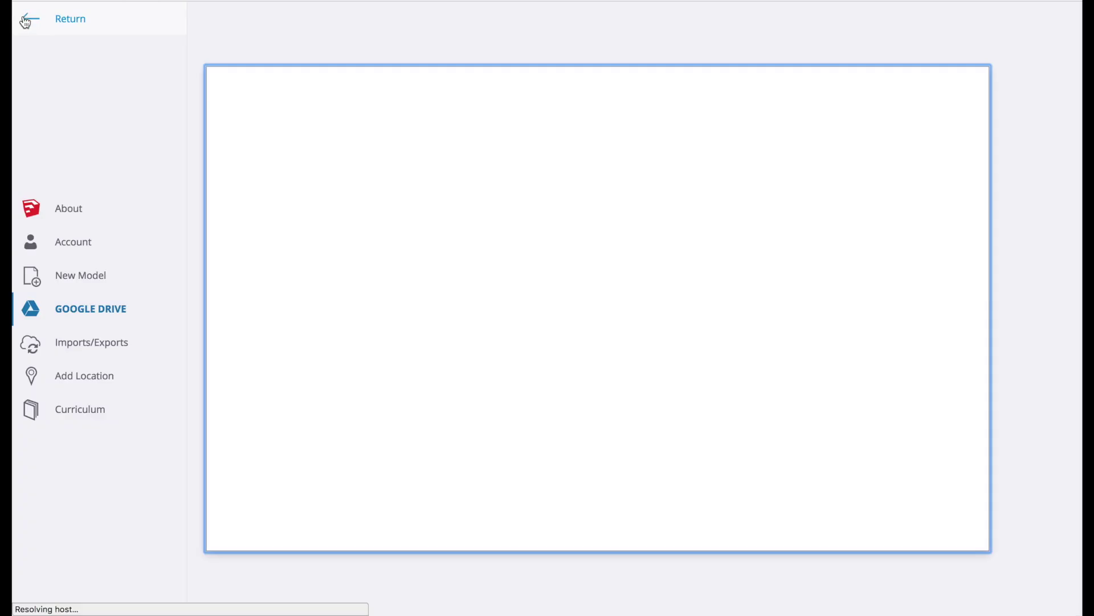
left_click(79, 276)
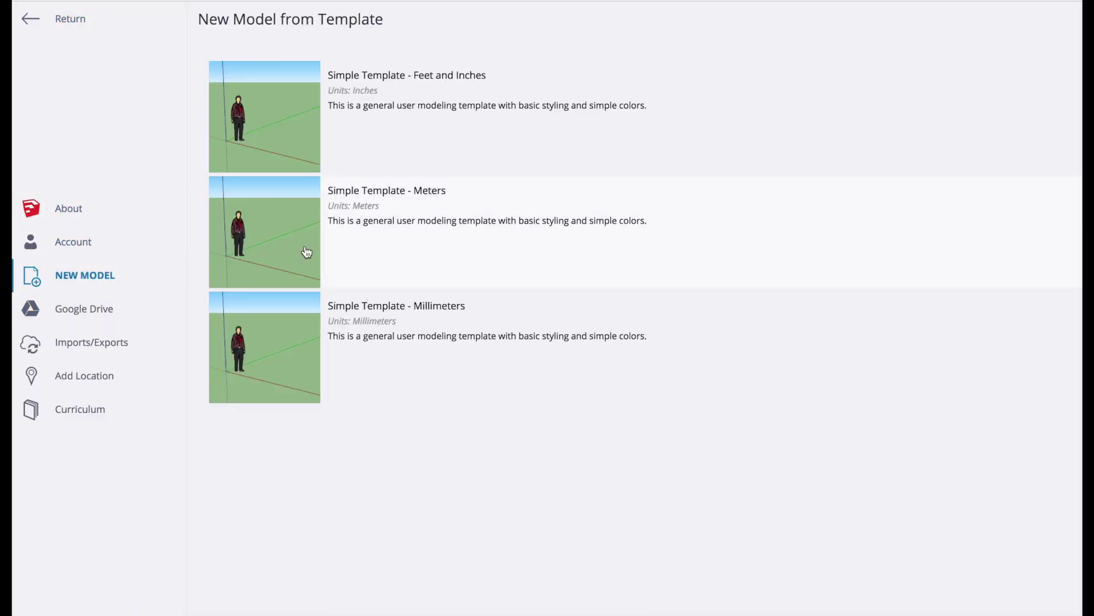
left_click(262, 347)
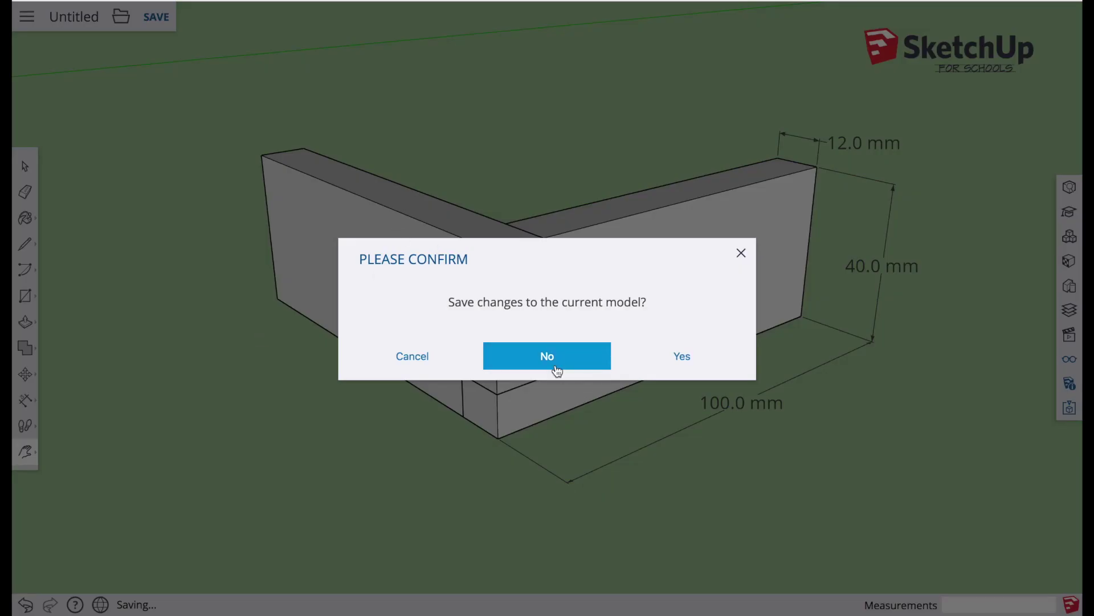
left_click(550, 359)
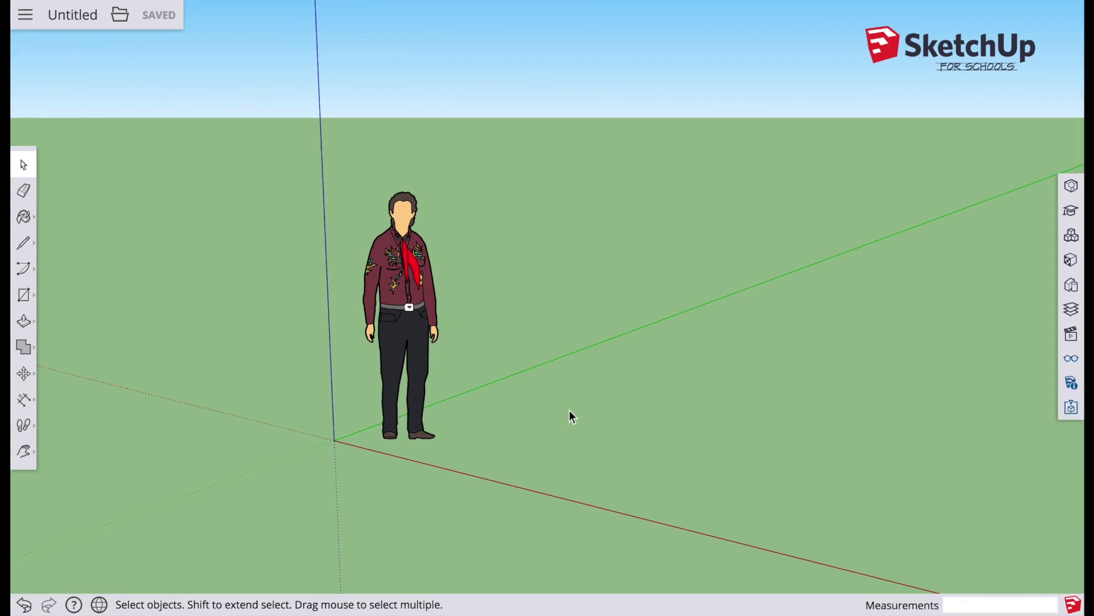
left_click(417, 340)
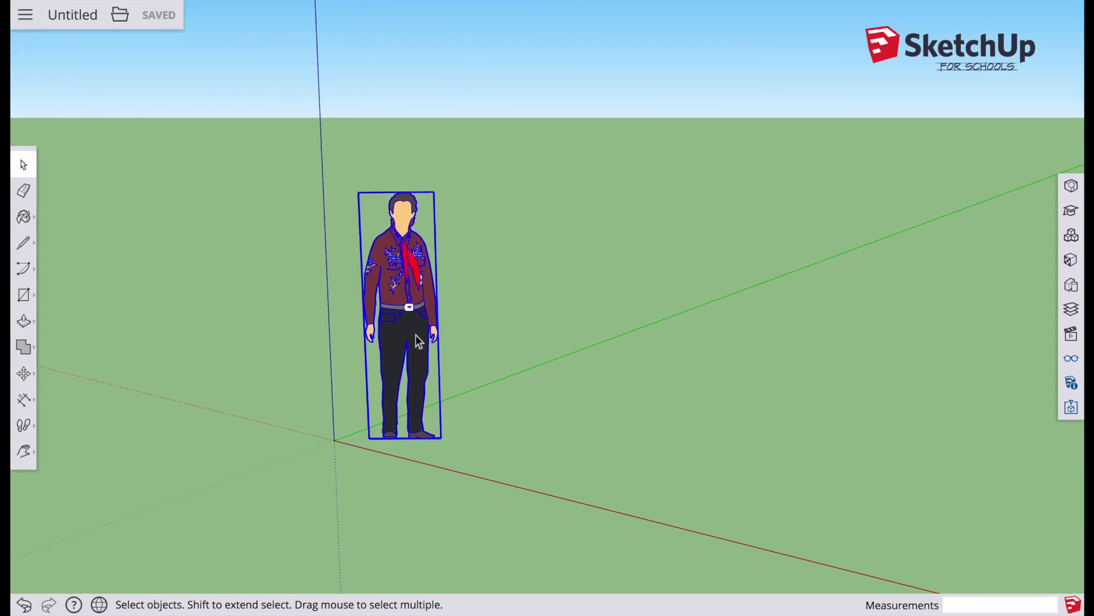
key("Delete")
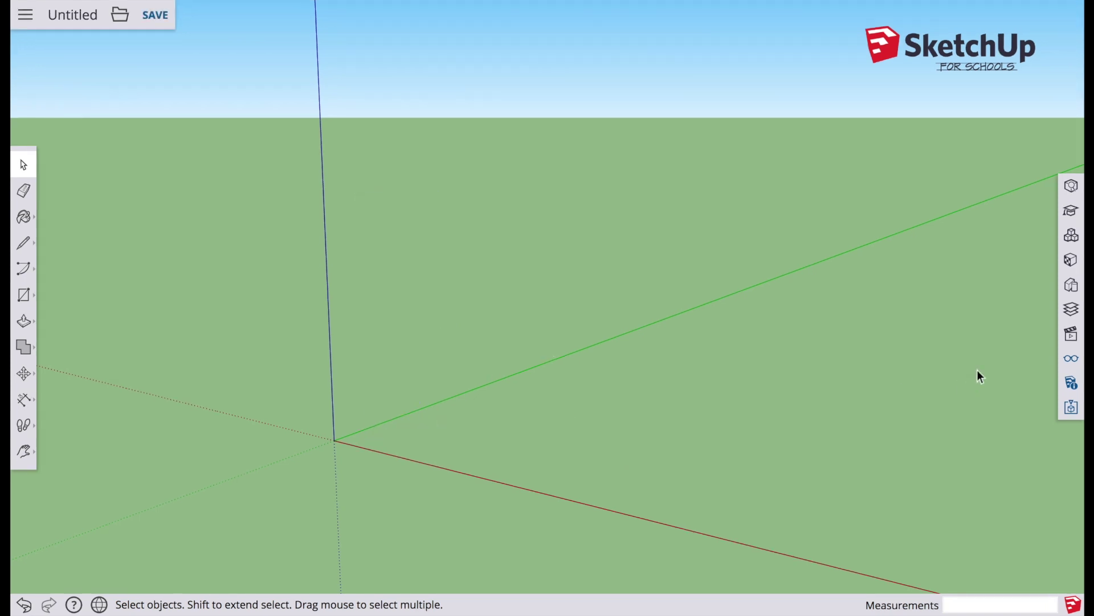
Step: Check the model's length unit format and precision settings
left_click(1073, 388)
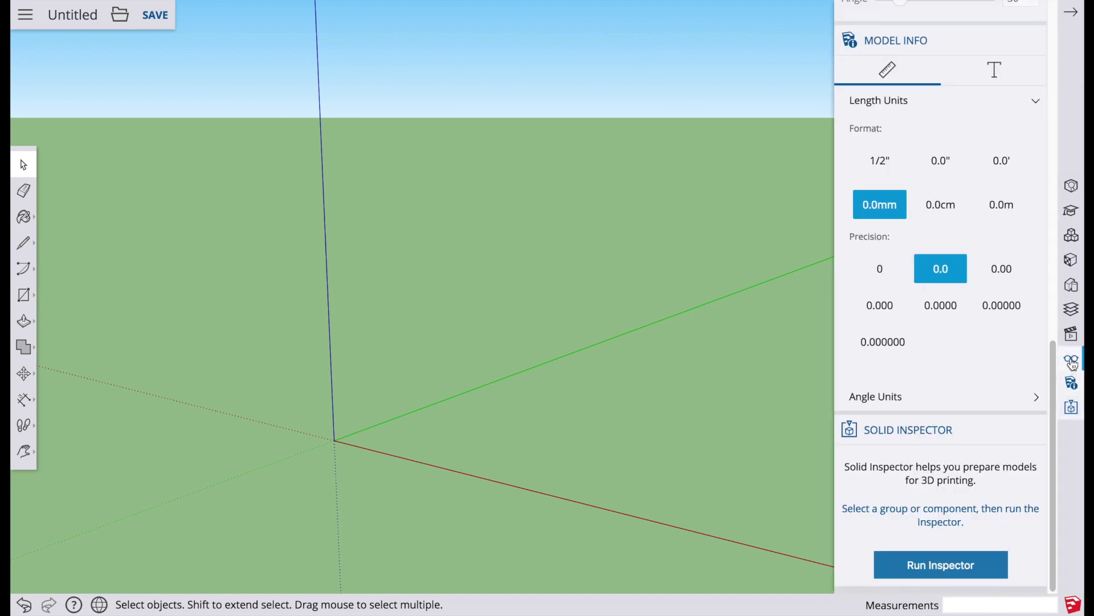
left_click(1072, 362)
left_click(1072, 385)
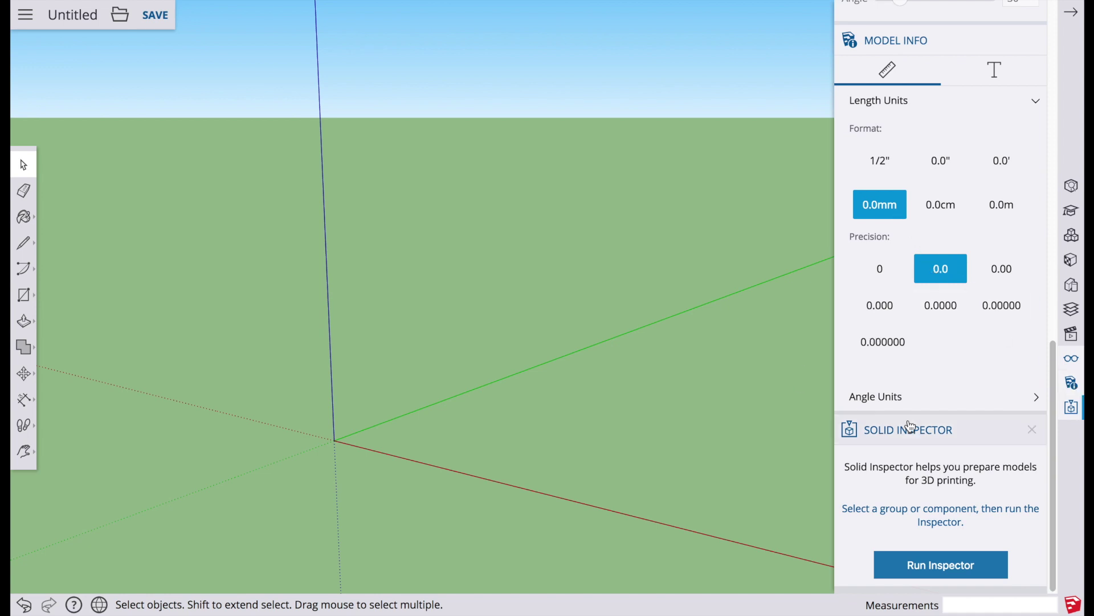
left_click(1072, 13)
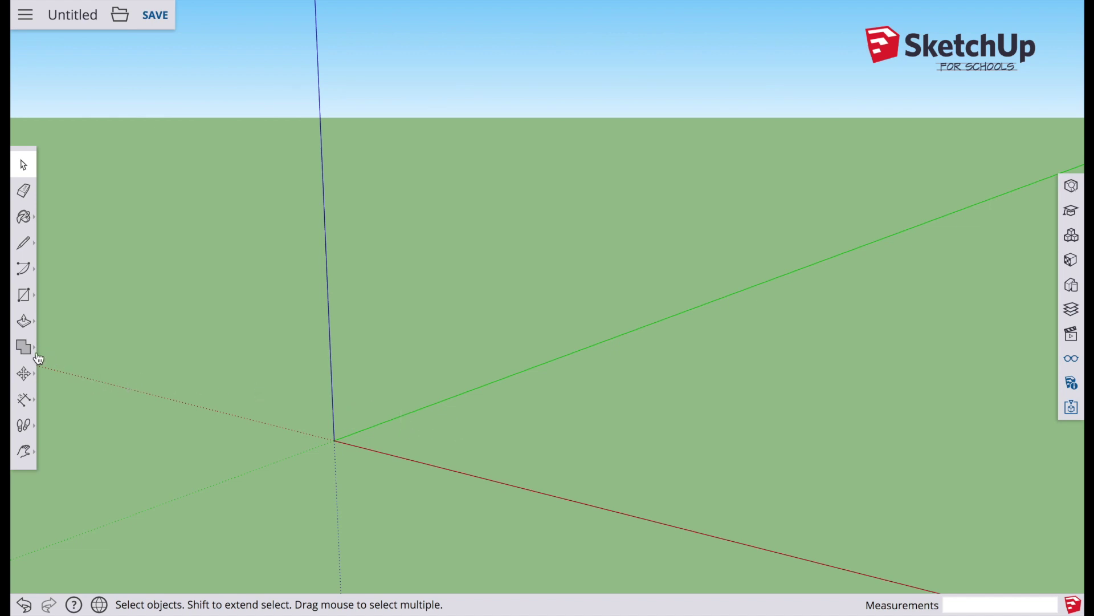
Step: Draw a 100 by 12 mm rectangle on the ground near the origin, with its long side parallel to the red axis
left_click(31, 299)
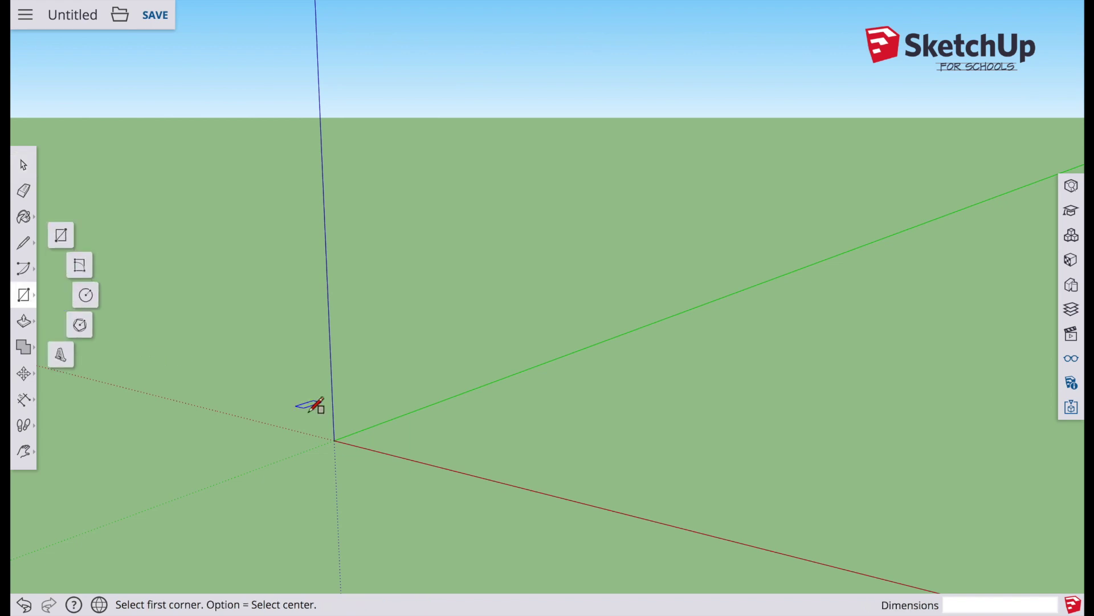
left_click(416, 439)
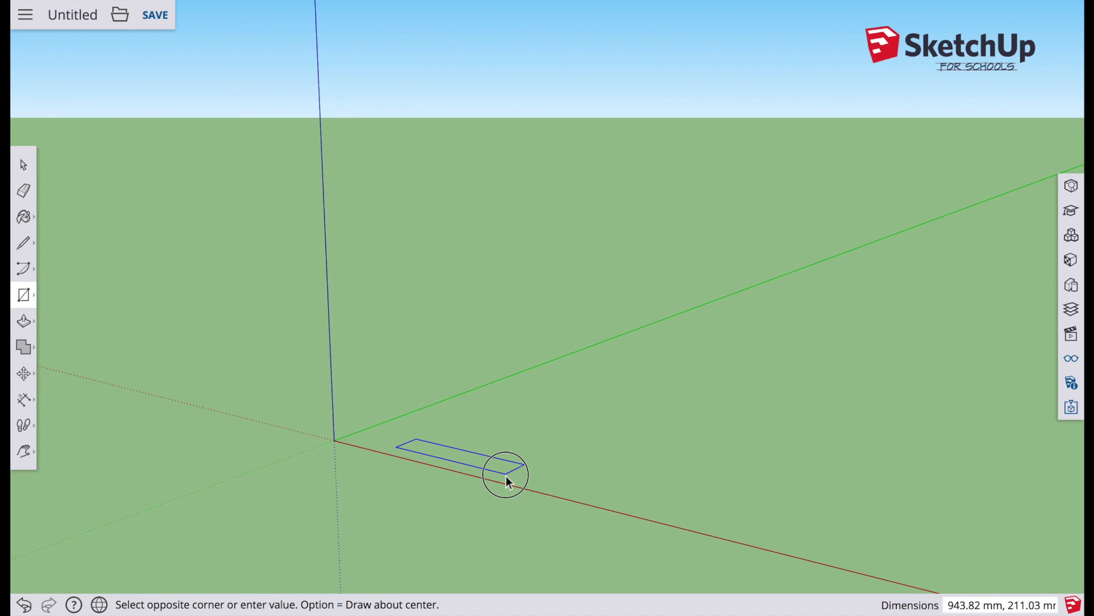
left_click(507, 474)
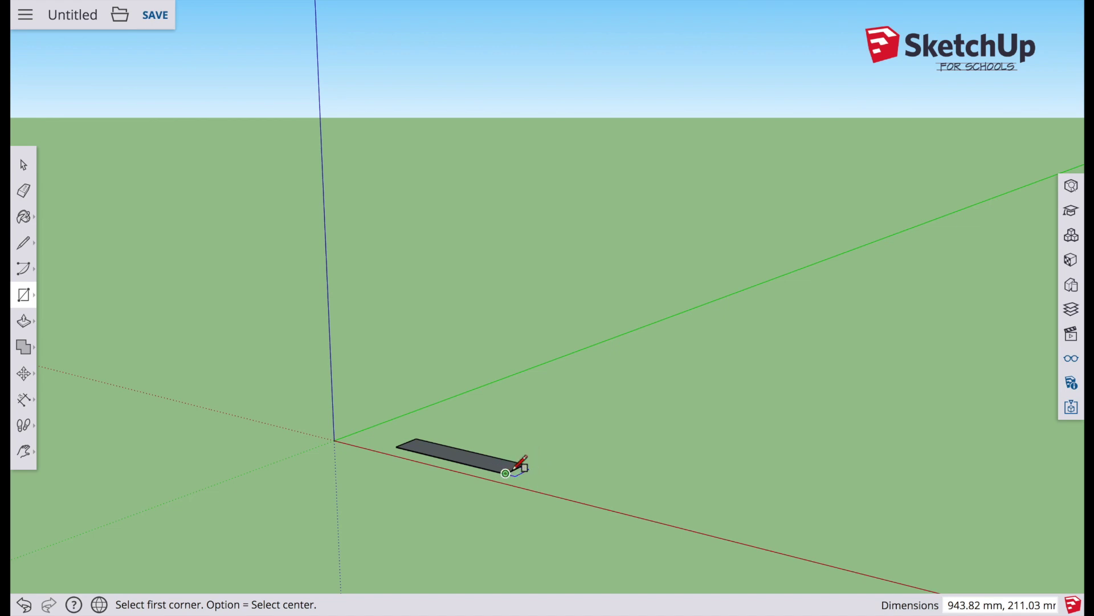
type("100,12")
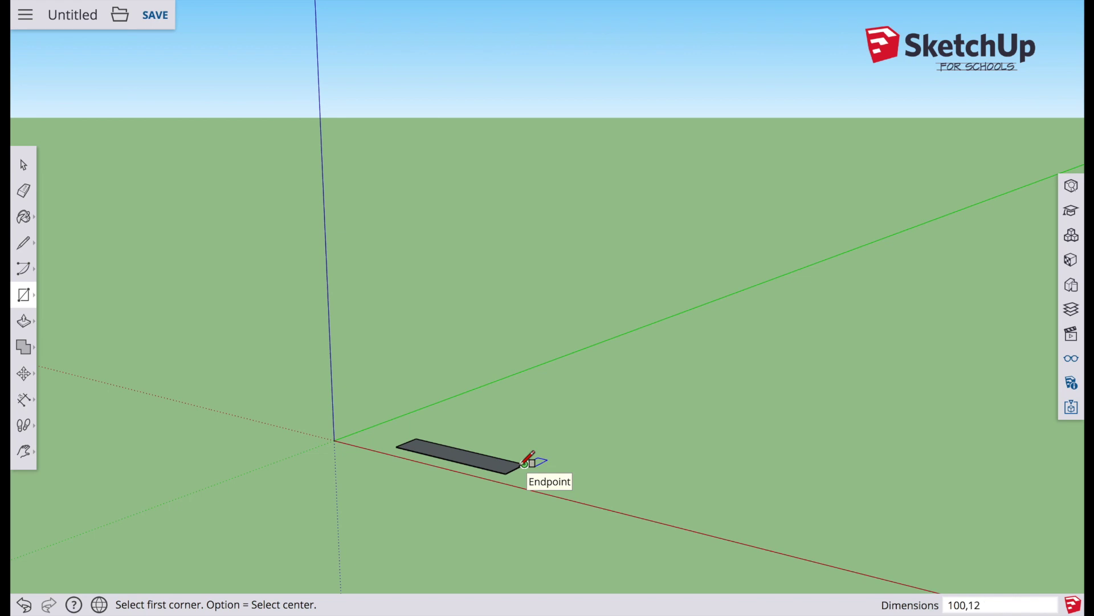
key("Return")
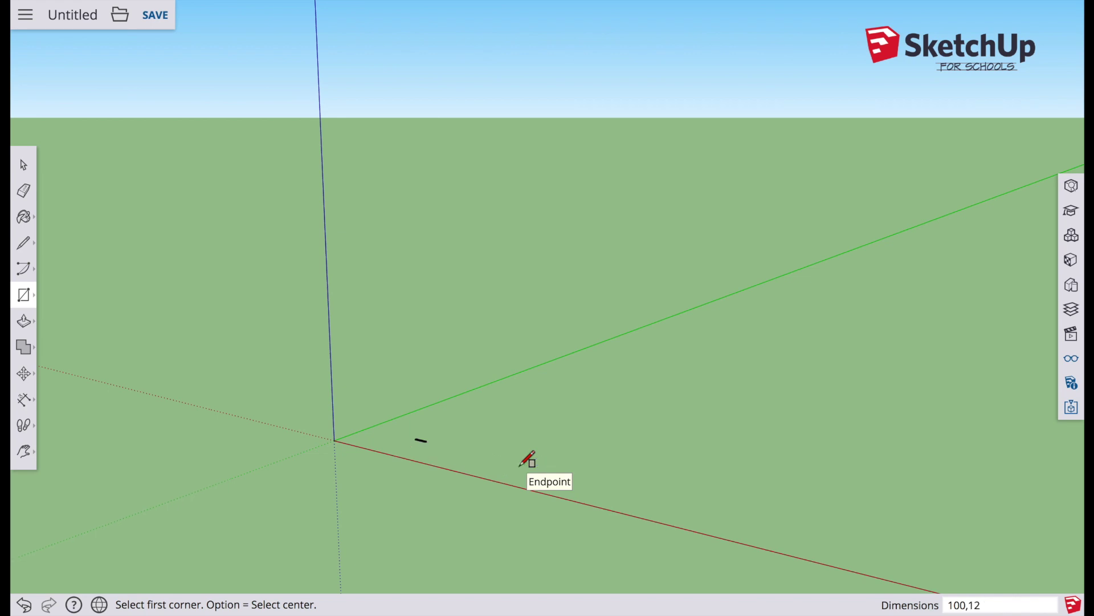
Step: Push/Pull the rectangle upward 40 mm to form a solid board
left_click(24, 452)
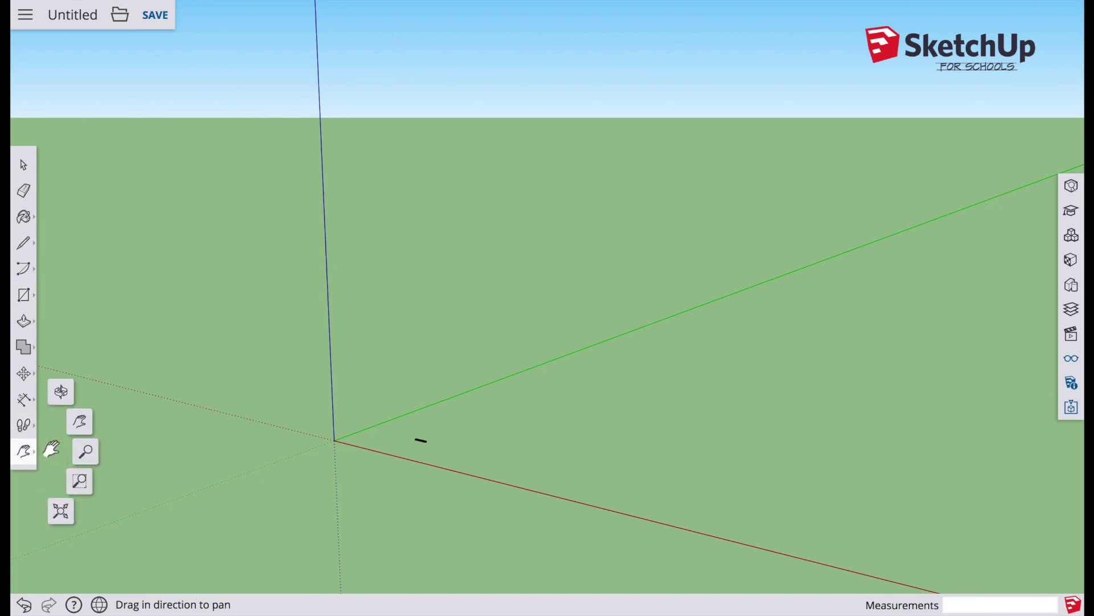
left_click(61, 511)
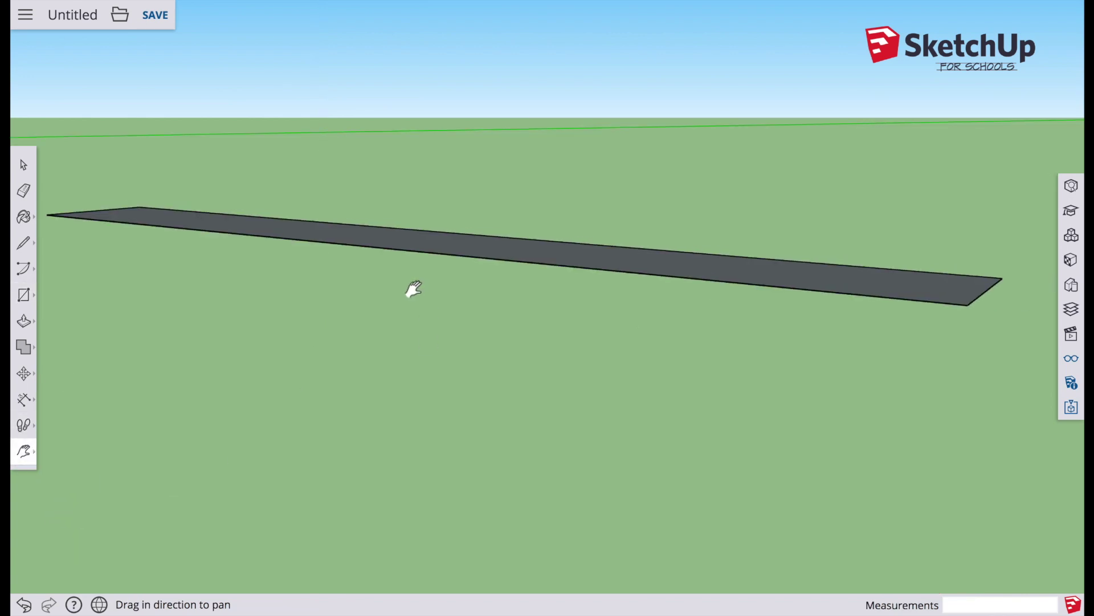
key("o")
left_click_drag(386, 215, 409, 303)
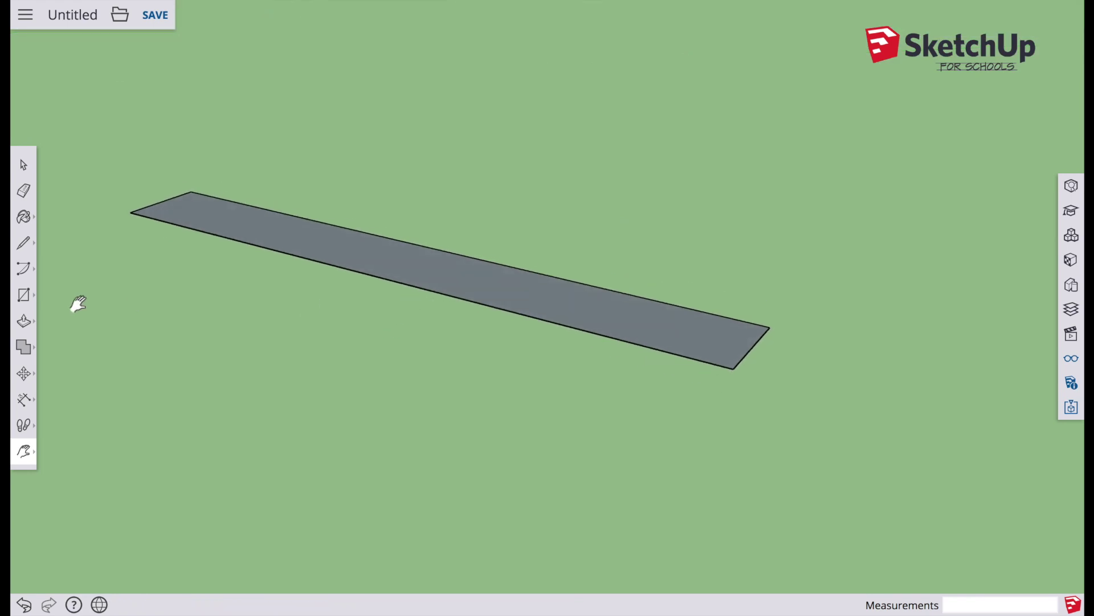
left_click(23, 321)
left_click_drag(420, 264, 421, 174)
type("4")
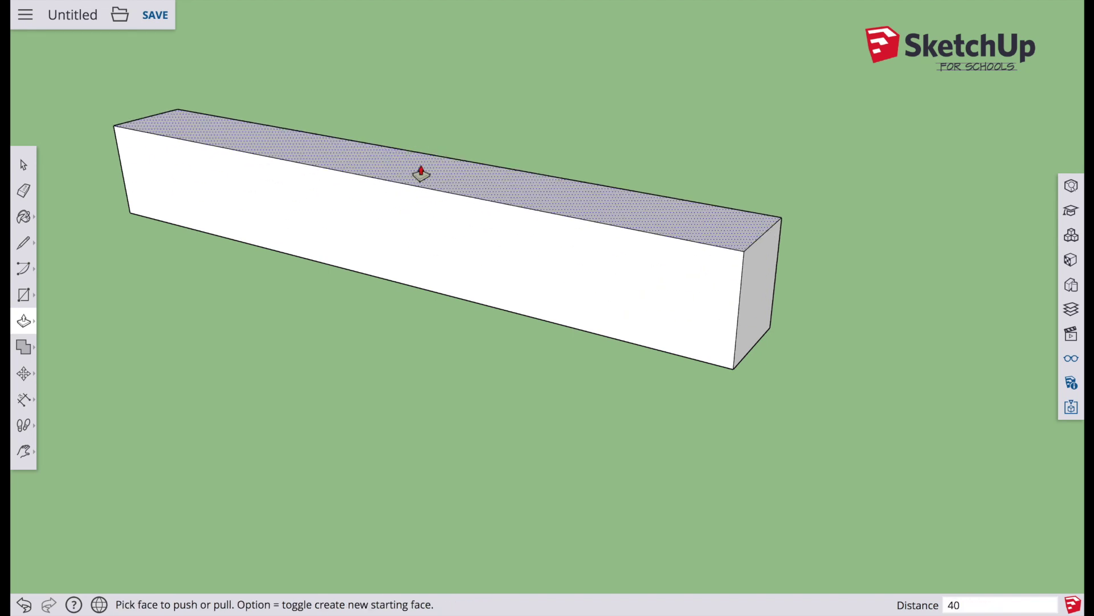
type("0")
key("Return")
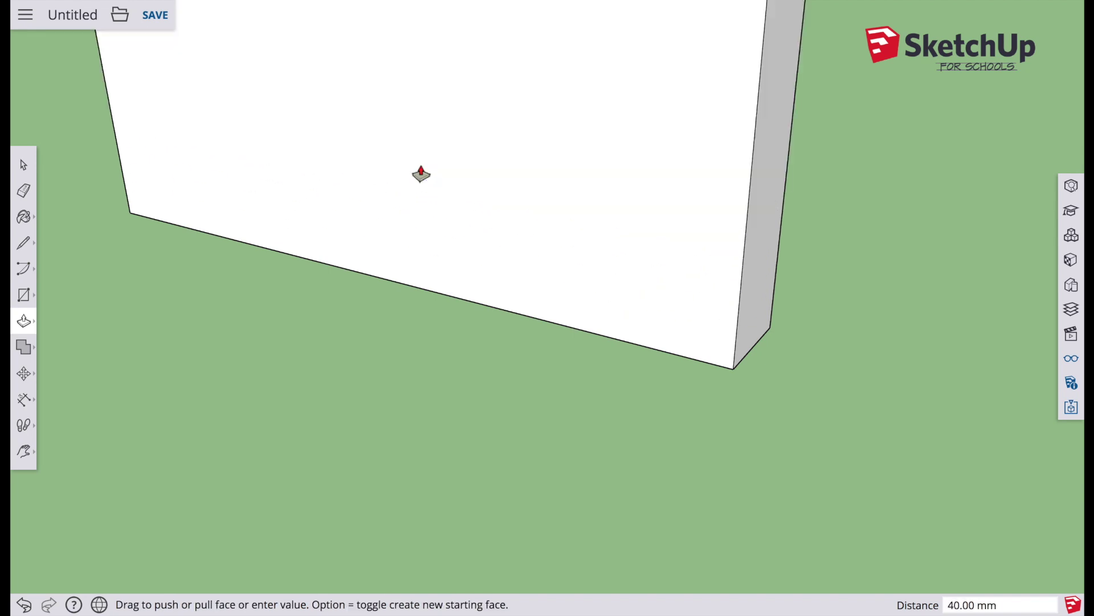
Step: Place a vertical Tape Measure guide on the board's front face, 12 mm in from the right end edge
left_click(29, 455)
left_click(65, 512)
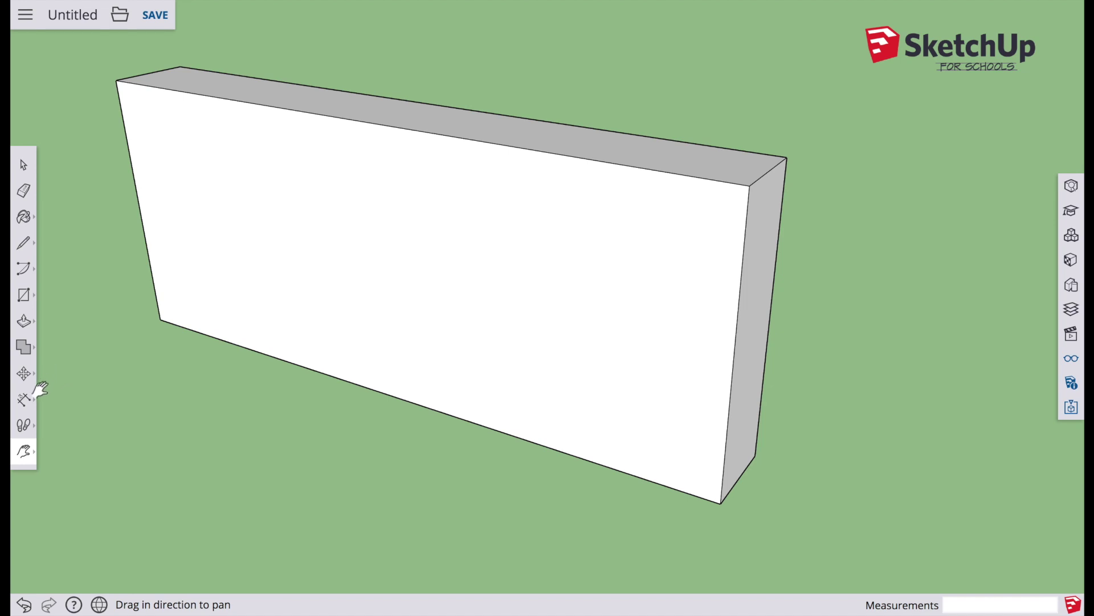
left_click(38, 403)
left_click(34, 400)
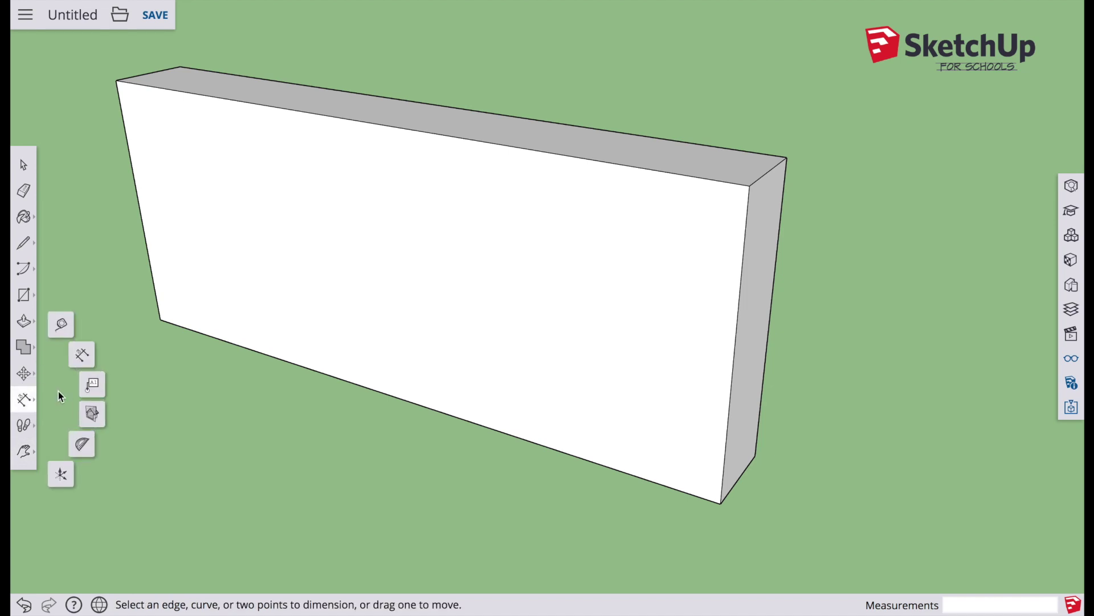
left_click(62, 320)
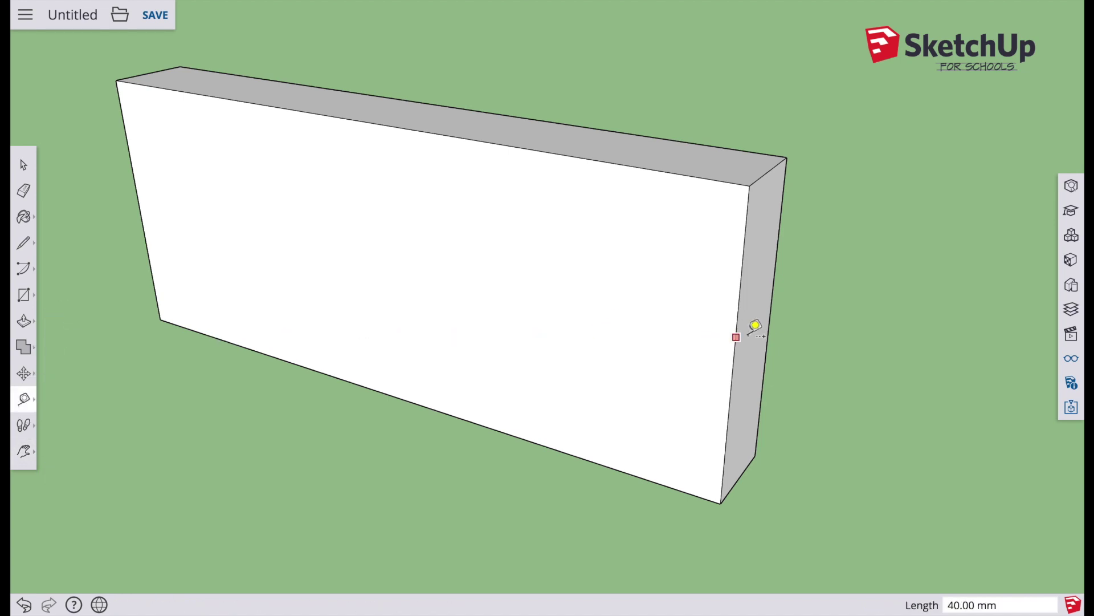
left_click(736, 337)
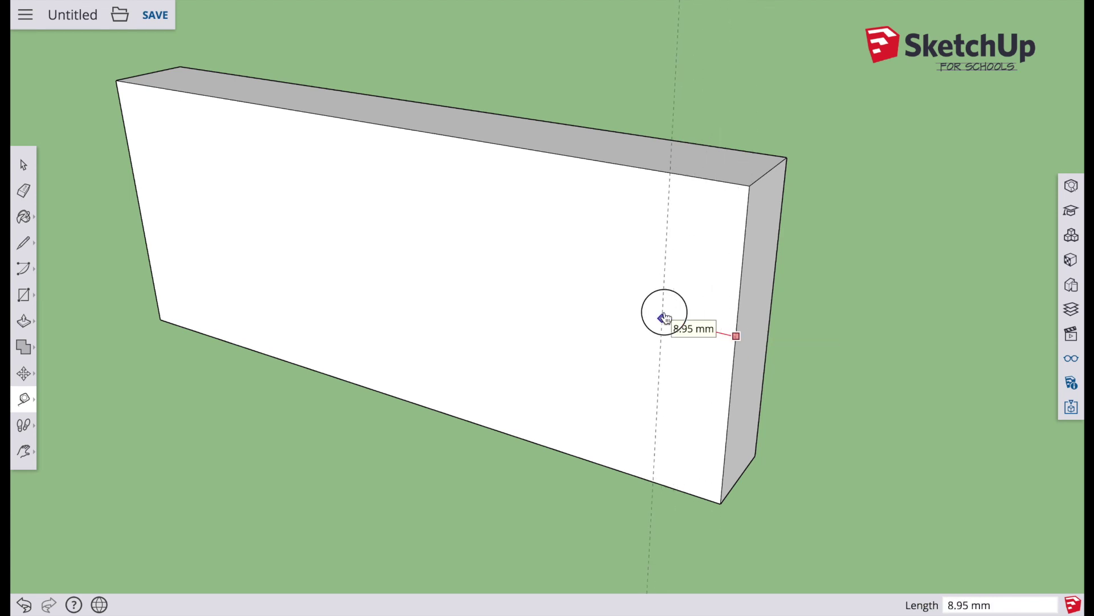
key("Return")
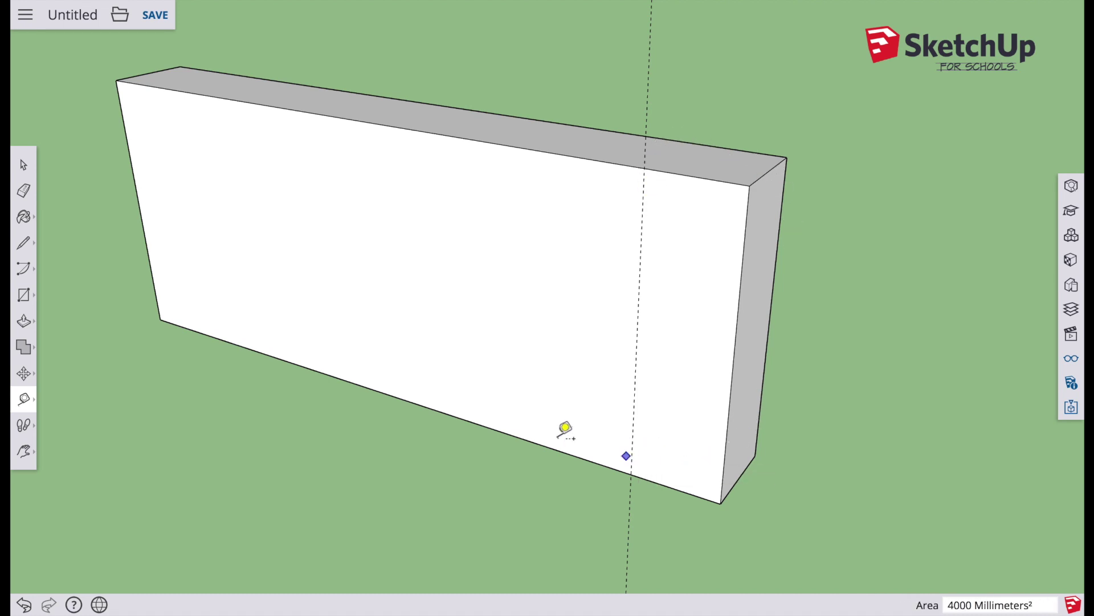
Step: Add three horizontal guides across the board's front face at 10 mm intervals, starting from the bottom edge
left_click_drag(663, 483, 675, 435)
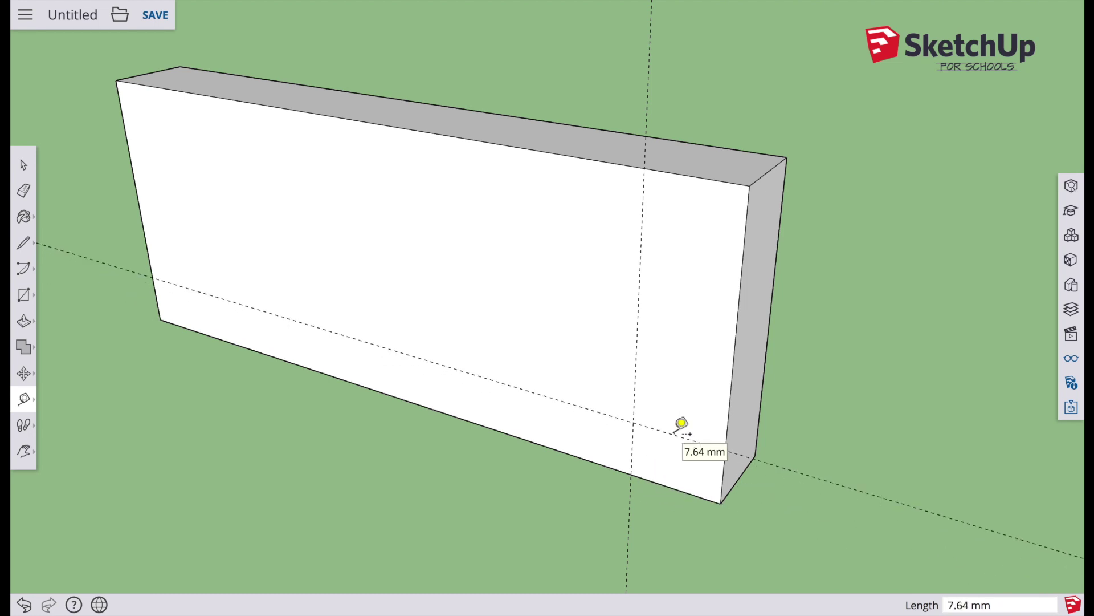
type("10")
key("Return")
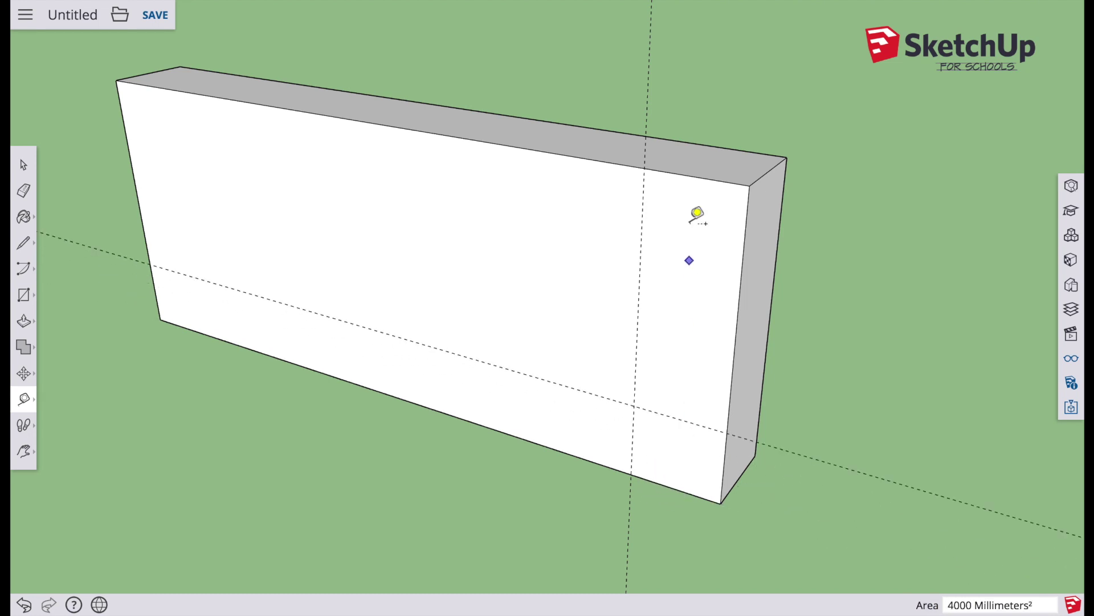
left_click_drag(683, 413, 705, 285)
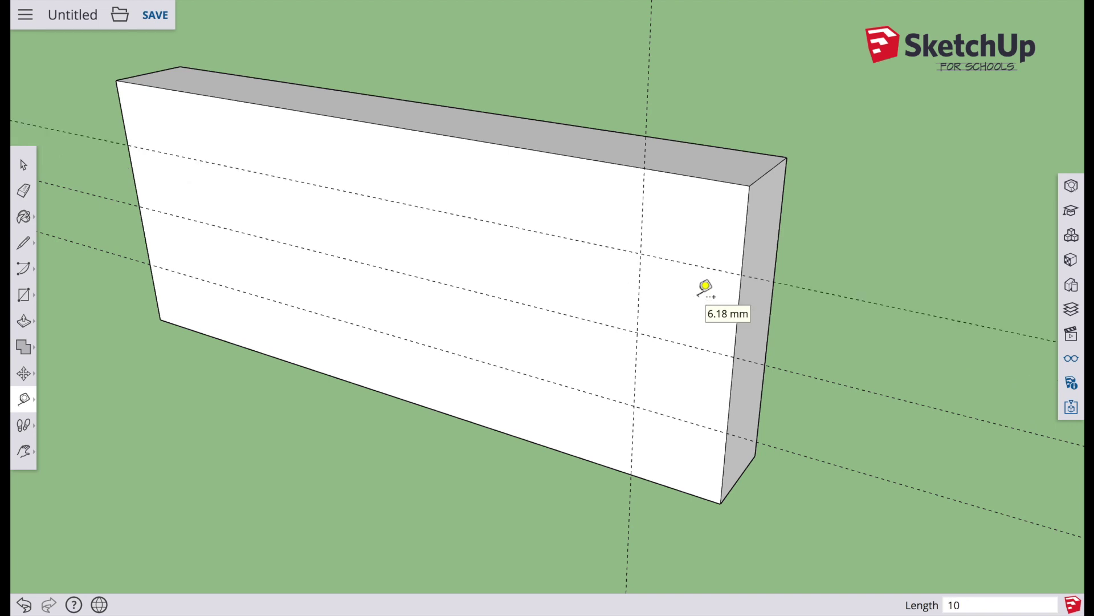
left_click(705, 285)
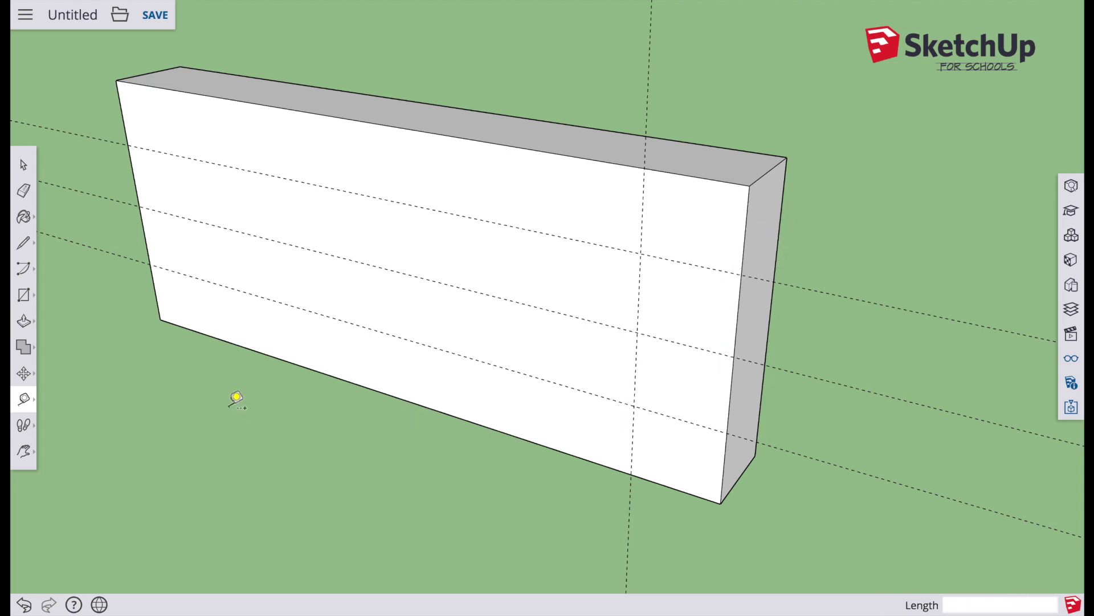
Step: Draw two 12 by 10 mm rectangles at the board's right end, in the first and third guide rows from the bottom
left_click(29, 305)
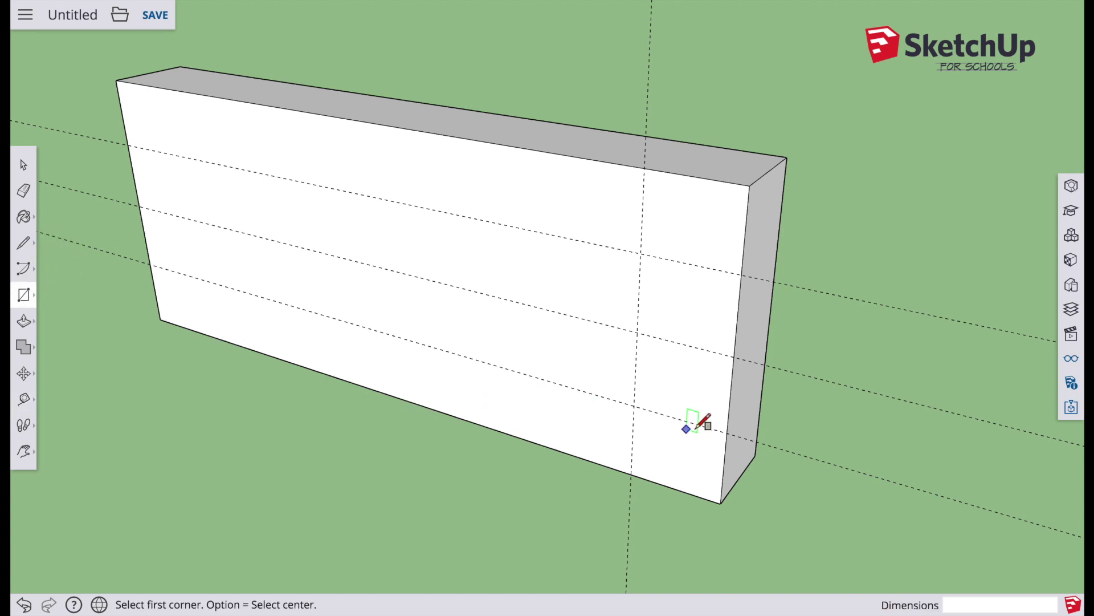
left_click_drag(635, 406, 720, 502)
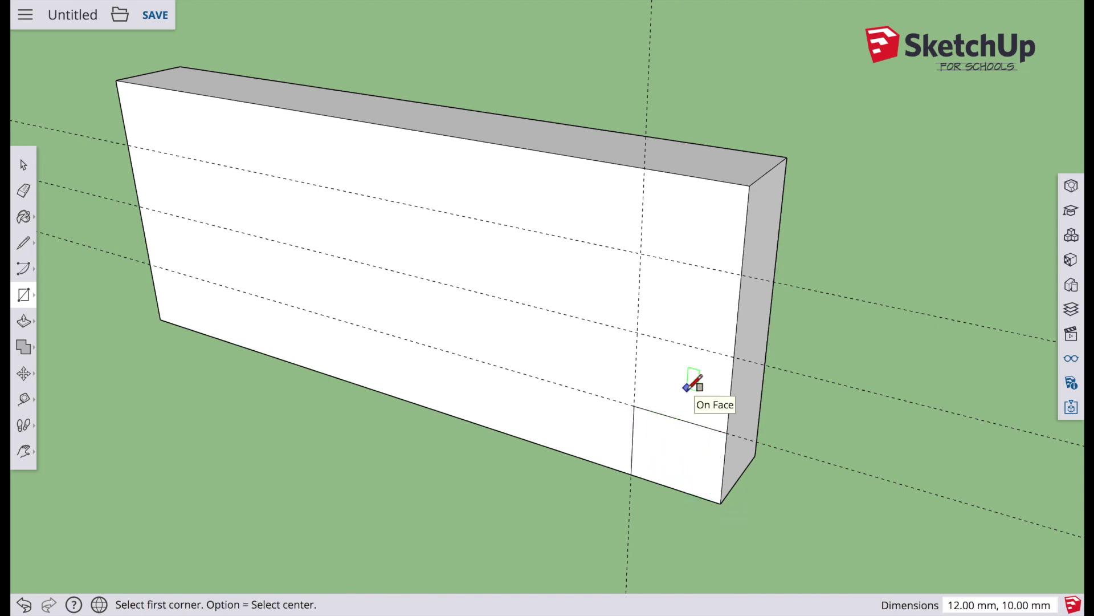
left_click_drag(641, 254, 734, 357)
left_click(734, 358)
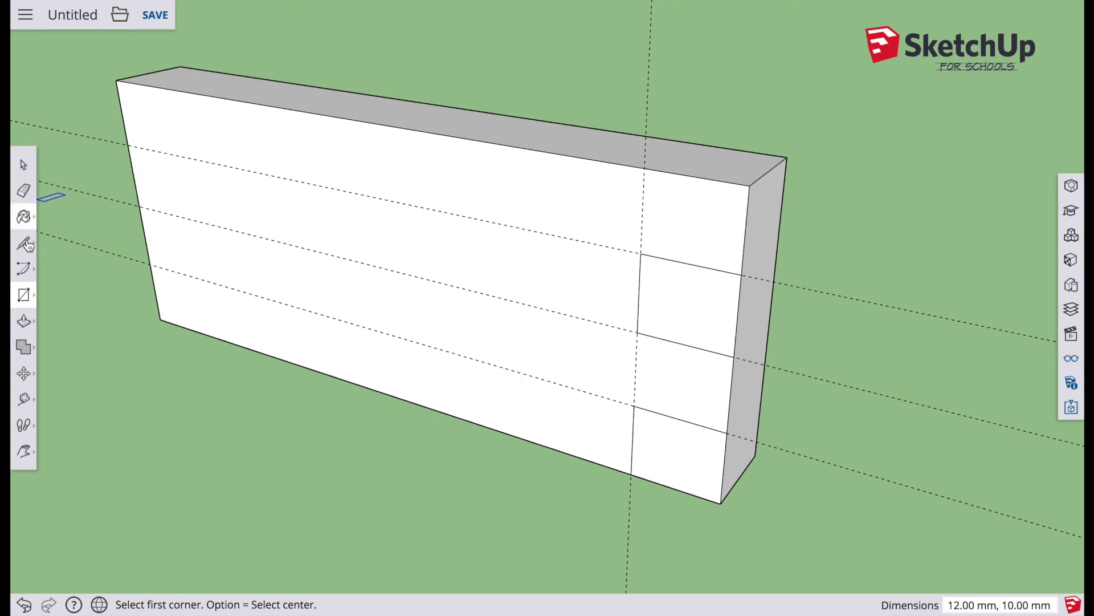
Step: Push/Pull the lowest rectangle back 12 mm through the board to cut out the bottom notch
left_click(24, 321)
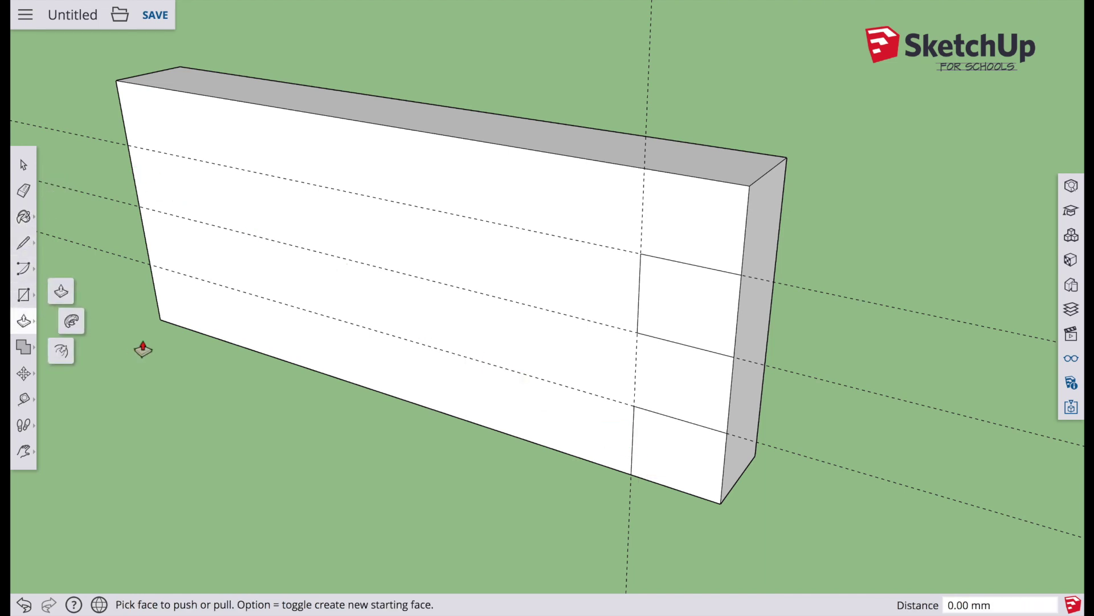
left_click(61, 293)
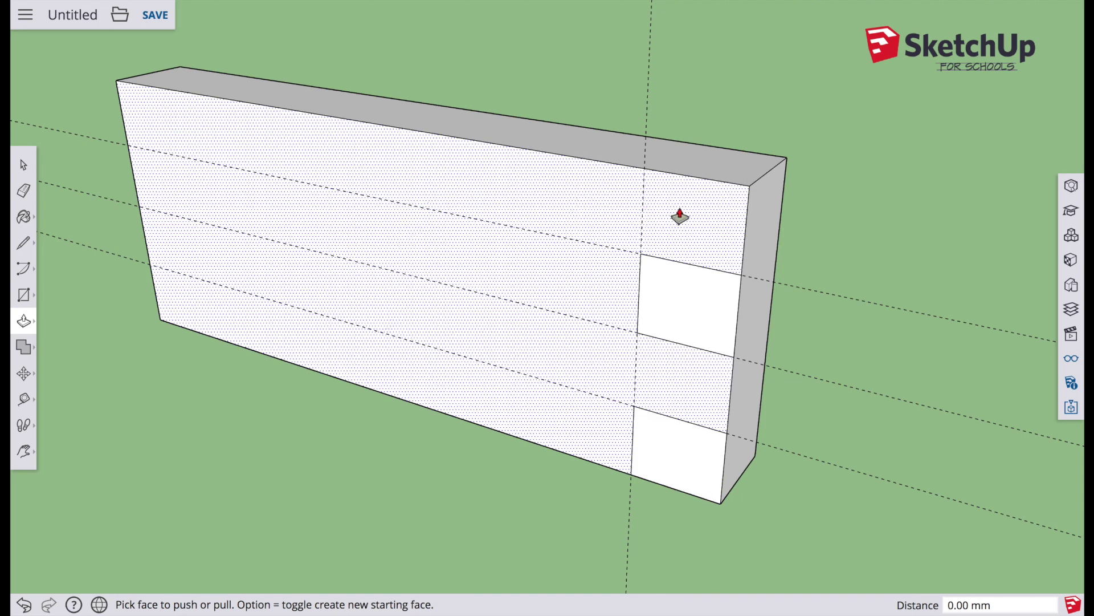
left_click_drag(662, 216, 734, 319)
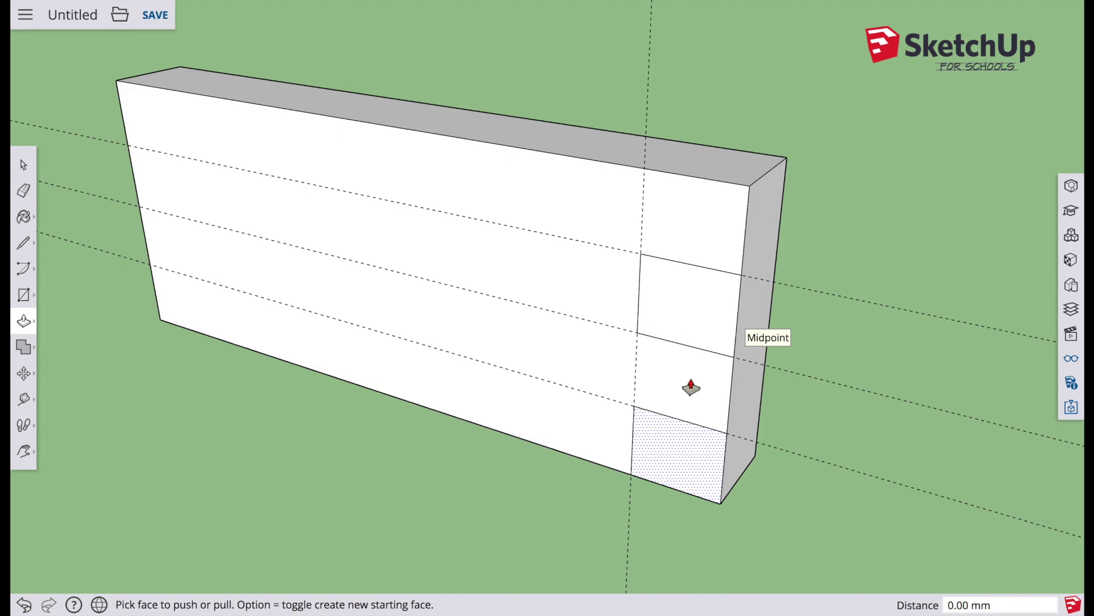
left_click_drag(688, 473, 759, 439)
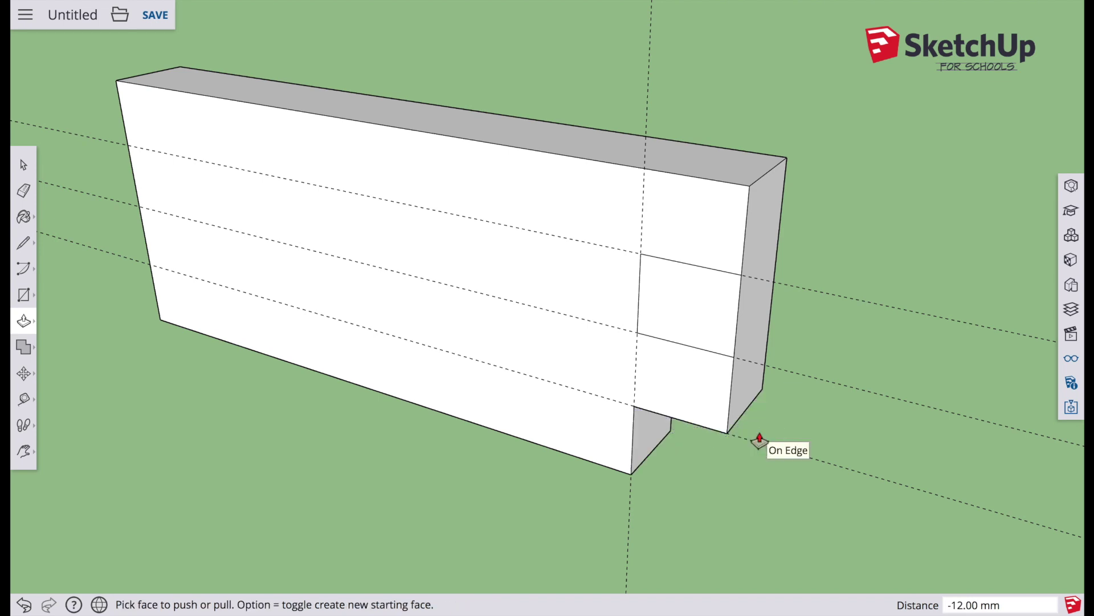
Step: Push/Pull the remaining rectangle back through the board to cut the second notch, and erase all four guides
left_click_drag(701, 307, 773, 292)
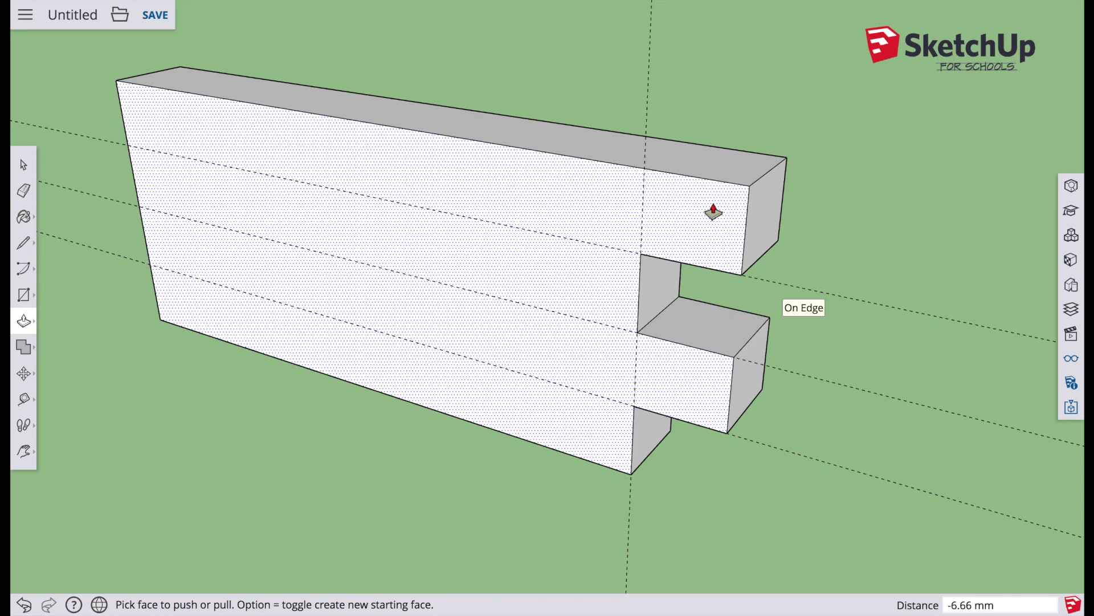
left_click(24, 189)
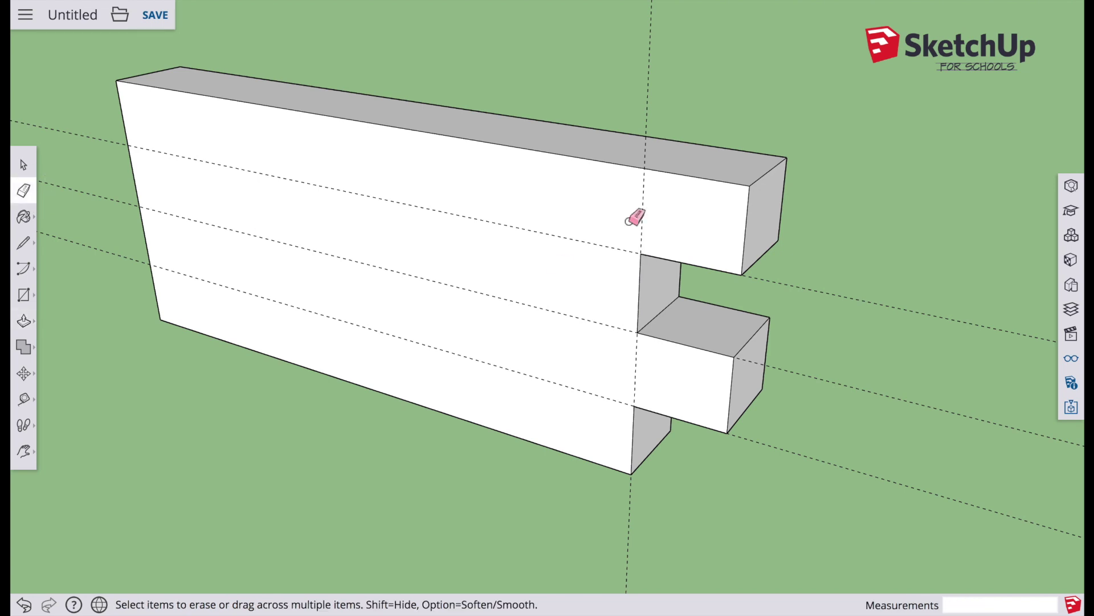
left_click(648, 108)
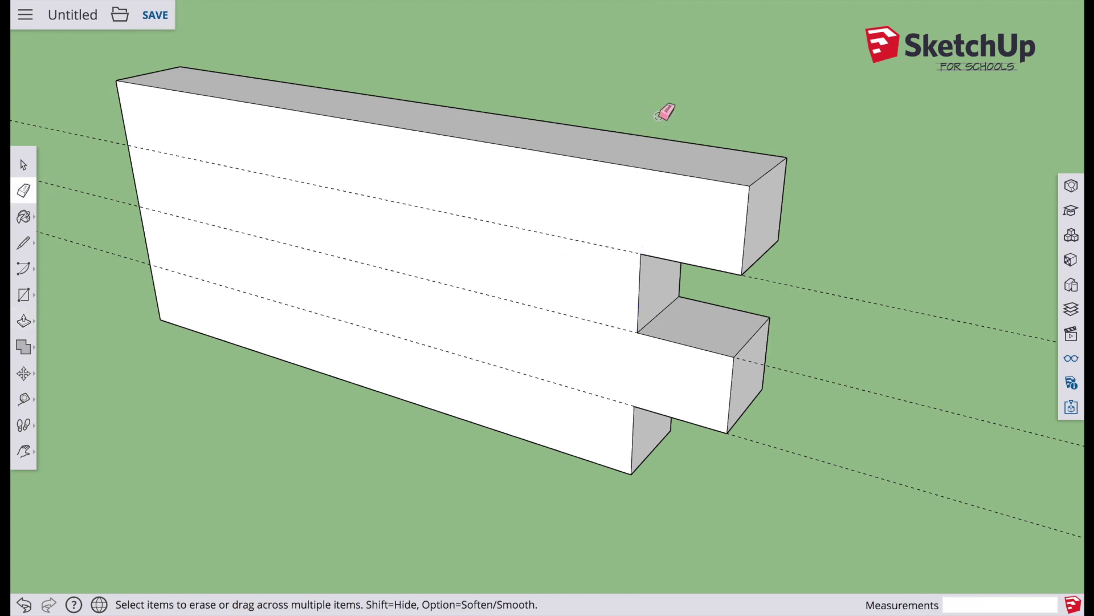
left_click(865, 305)
left_click(838, 387)
left_click(805, 465)
Step: Select the whole notched board and make it a group
left_click(24, 167)
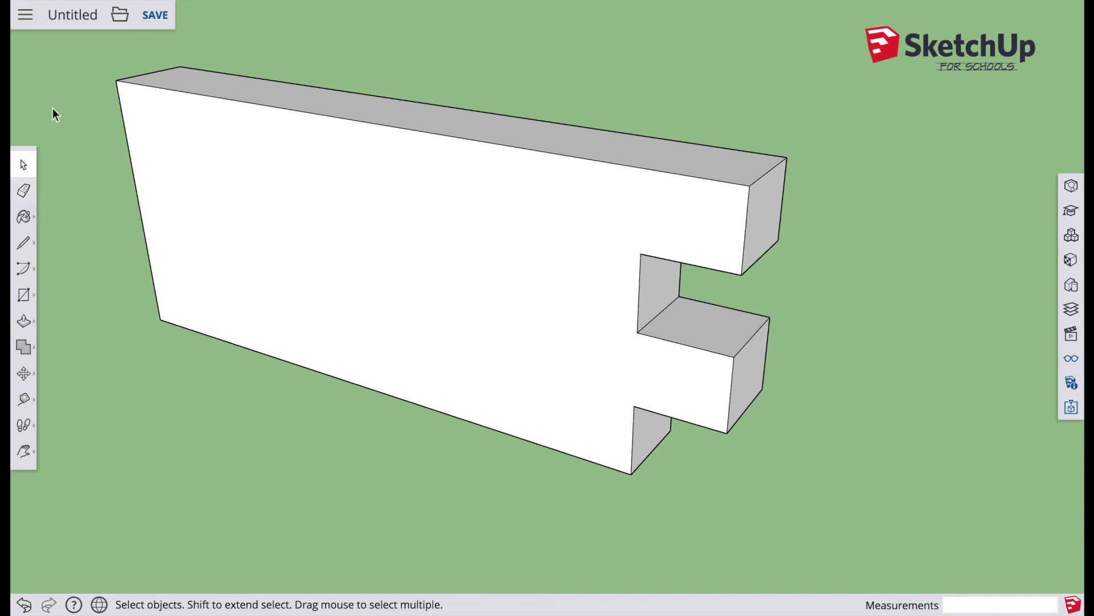
left_click_drag(71, 43, 842, 499)
right_click(599, 371)
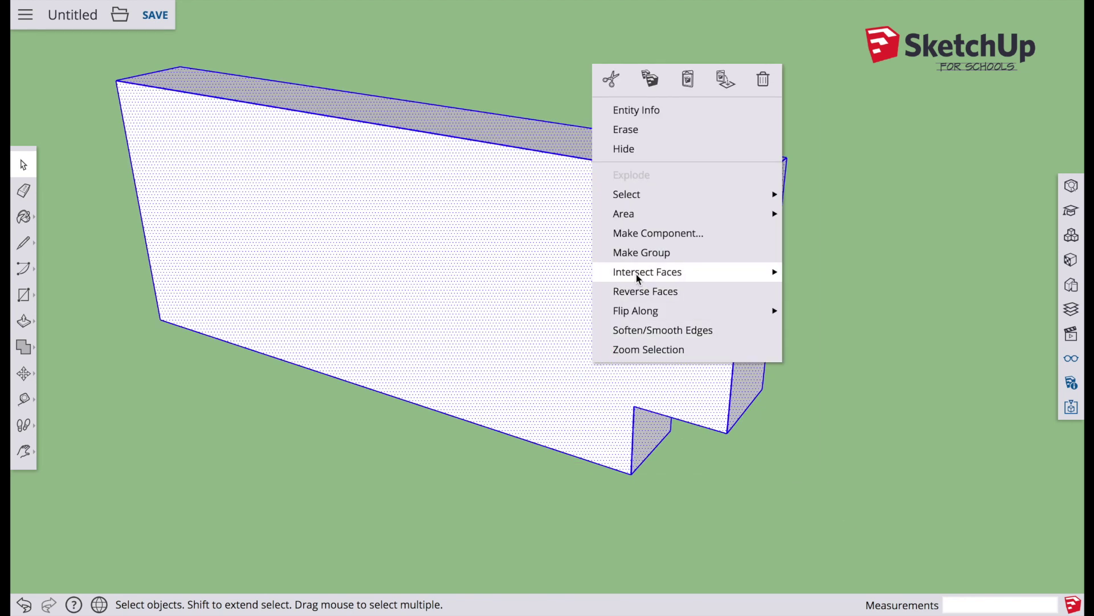
left_click(640, 252)
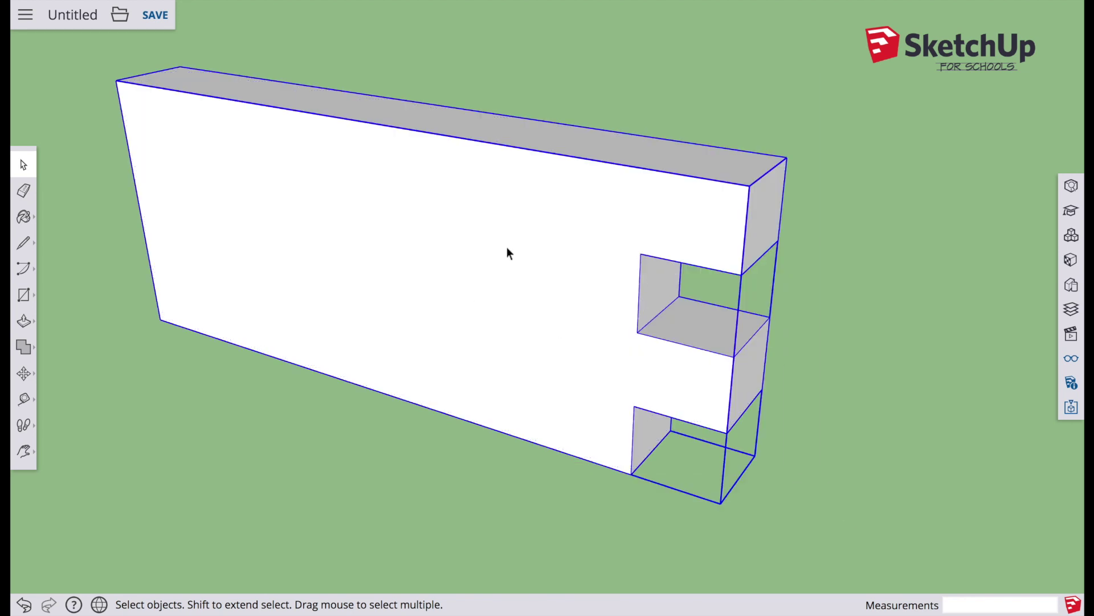
scroll(394, 360, "down", 5)
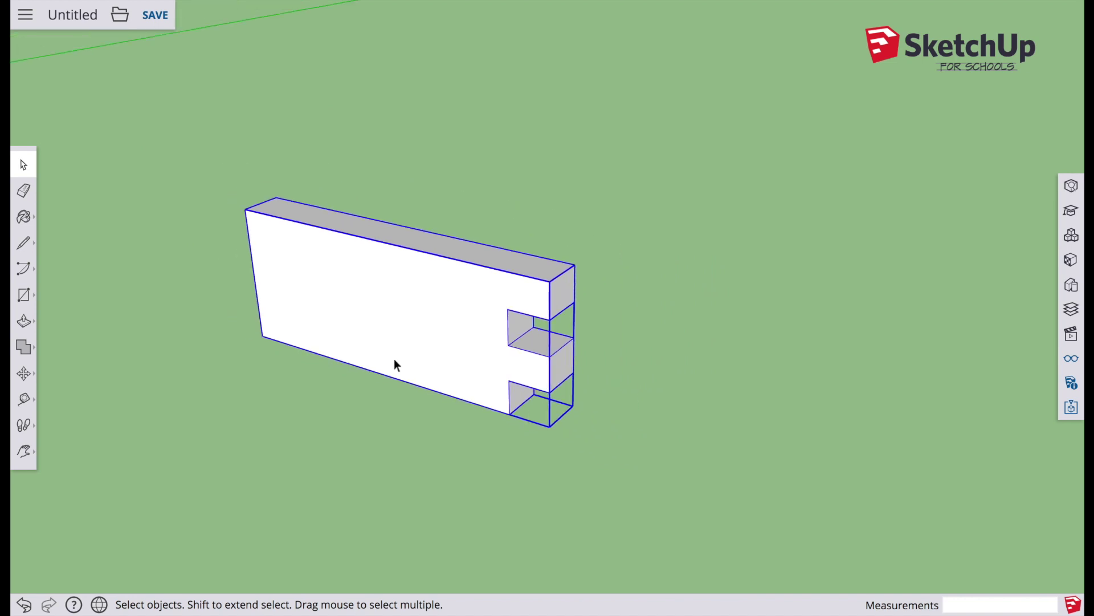
left_click(365, 443)
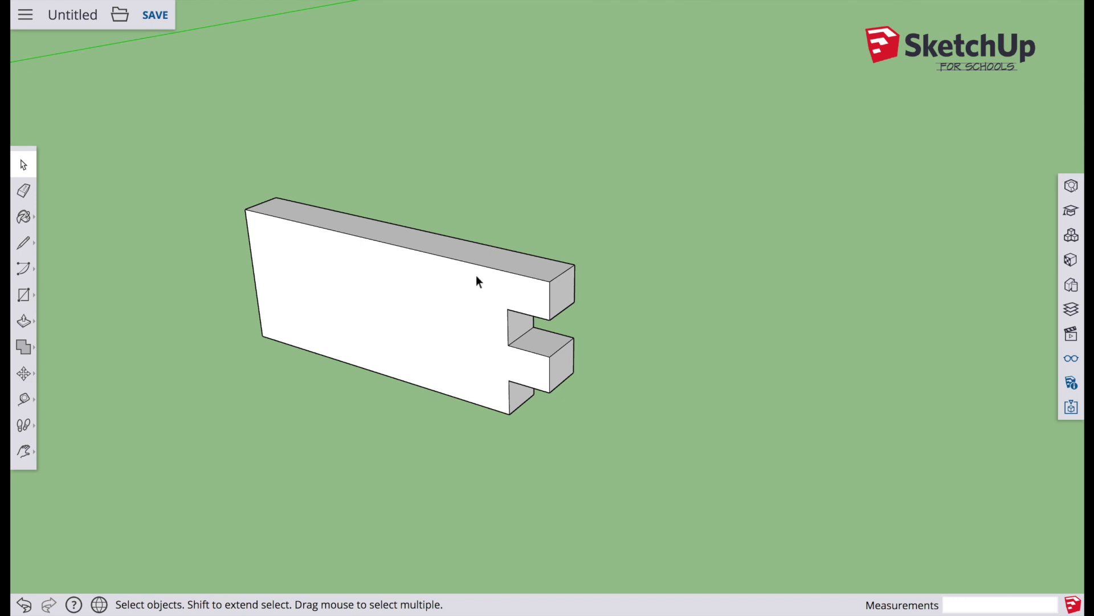
Step: Copy the grouped board and paste the duplicate behind and to the right of the original
left_click(426, 336)
right_click(423, 323)
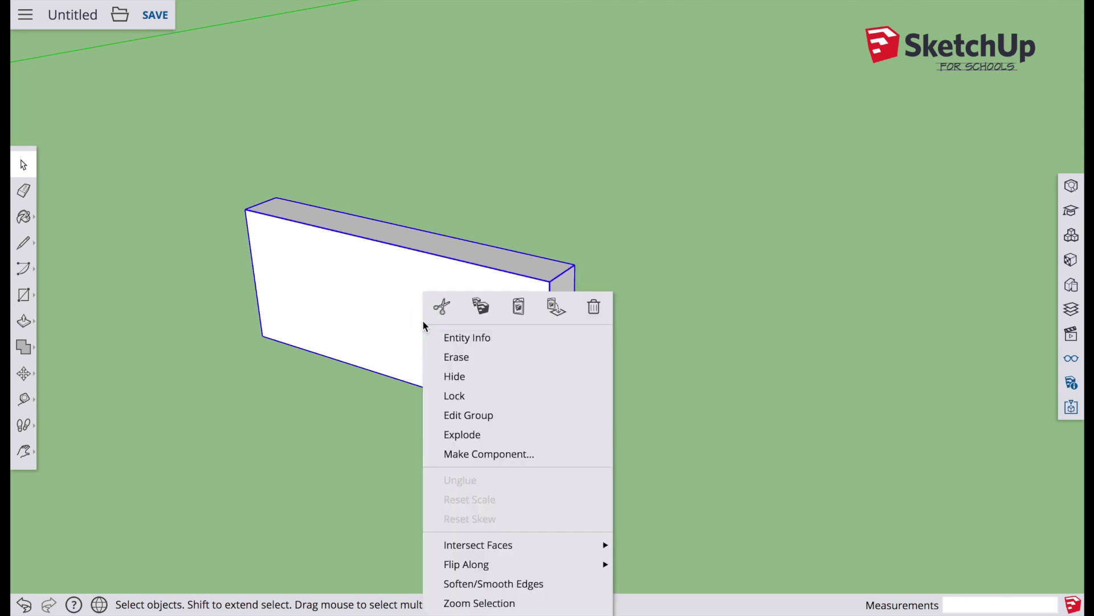
left_click(480, 306)
right_click(672, 328)
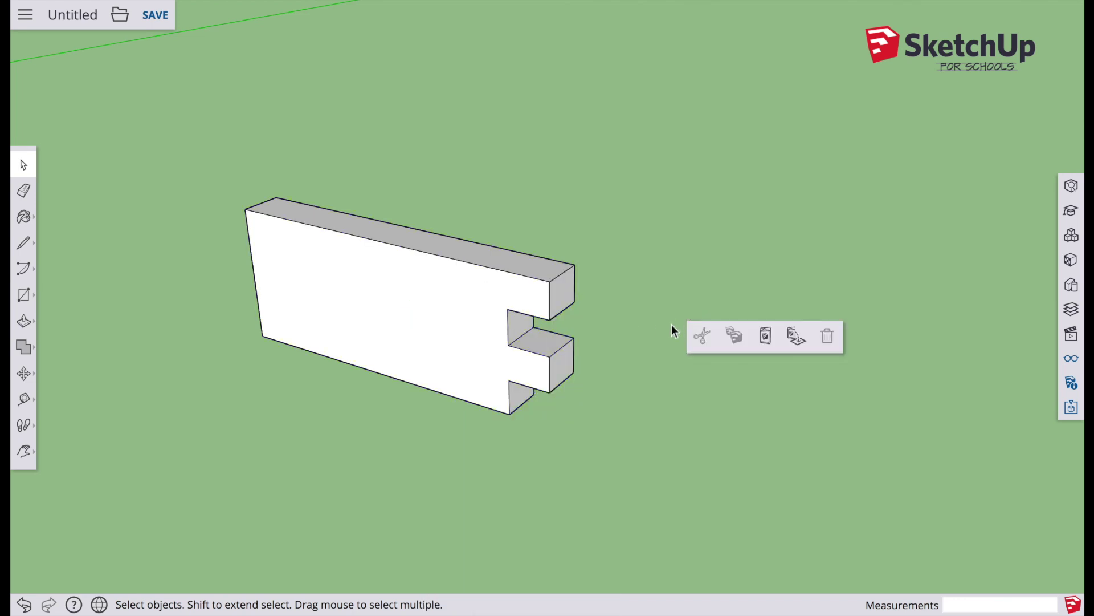
left_click(766, 338)
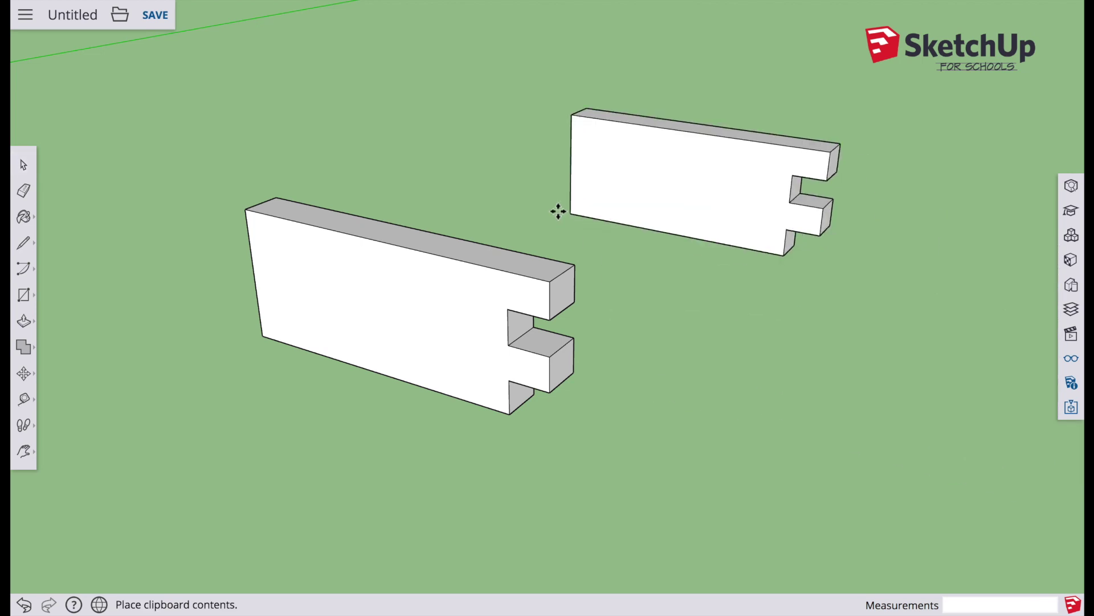
left_click(538, 217)
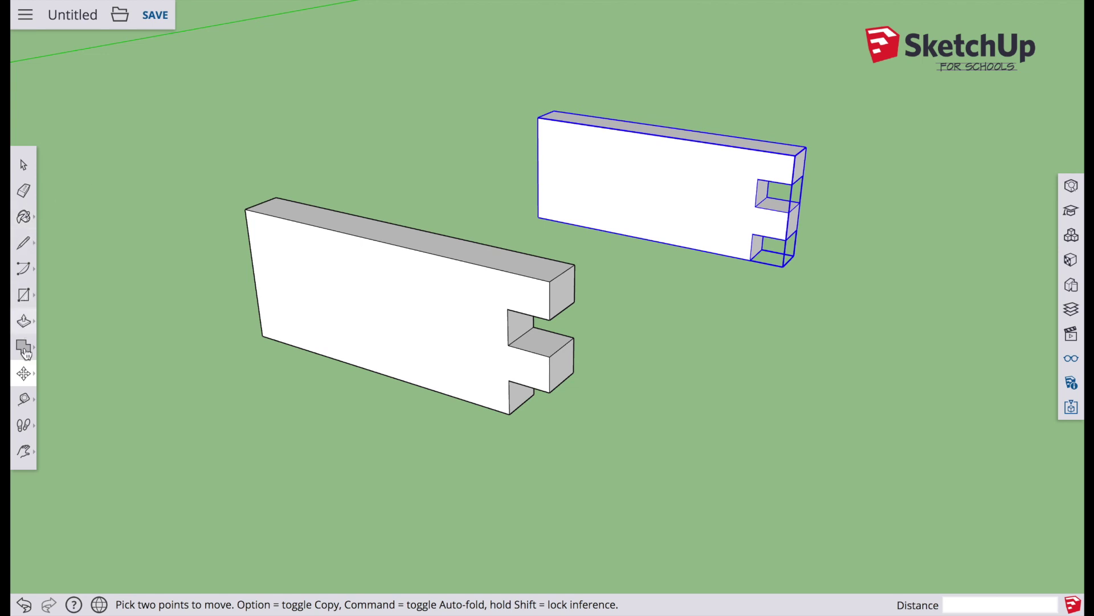
Step: Rotate the pasted board 90° about the vertical axis at the front upper corner of its fingered end
left_click(29, 401)
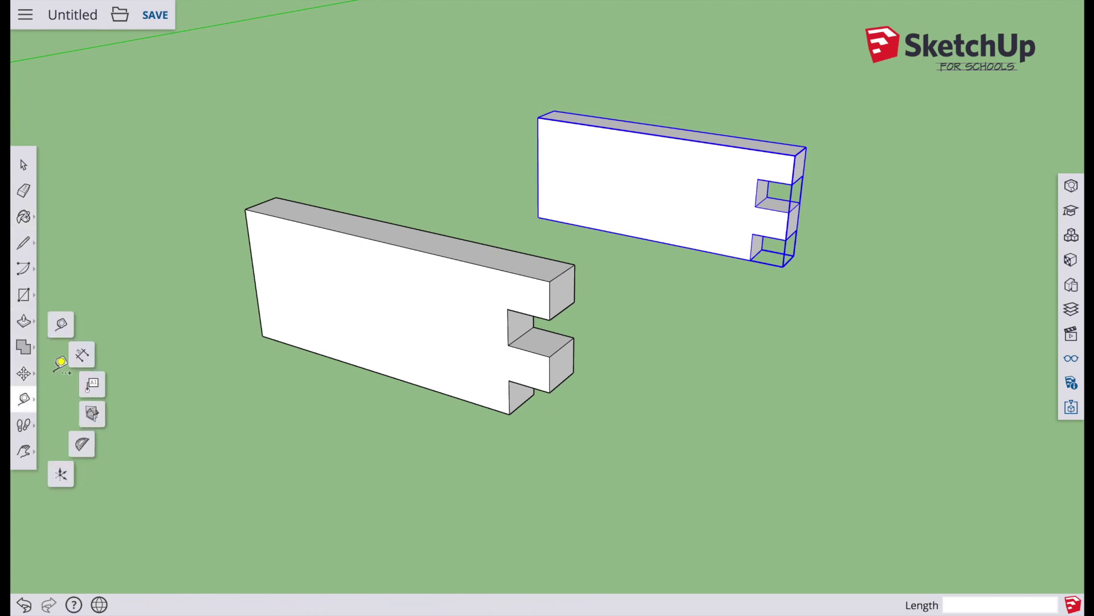
left_click(24, 374)
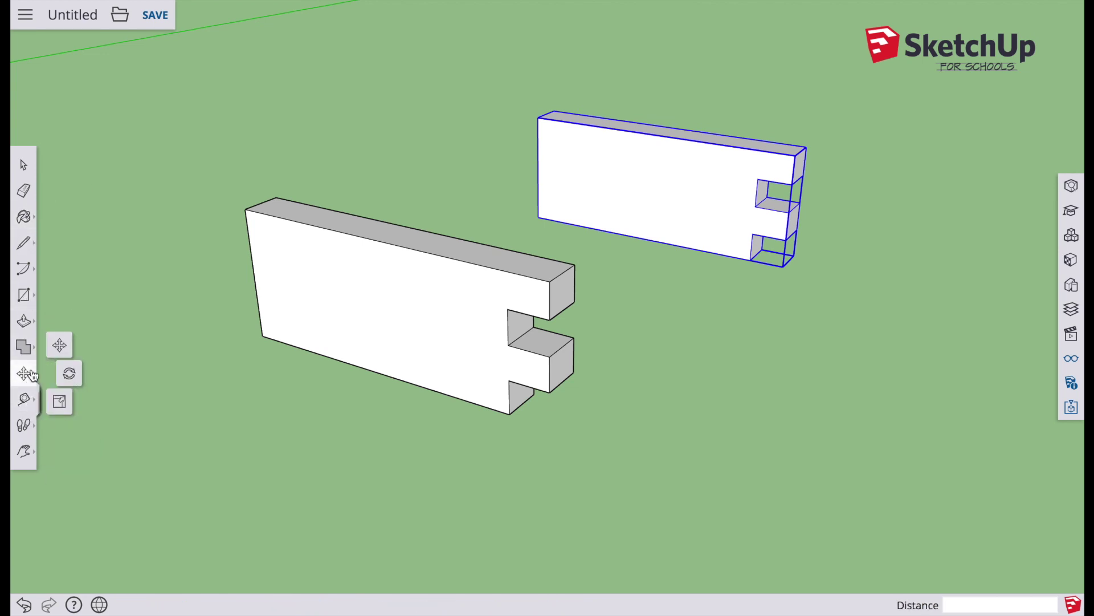
left_click(70, 373)
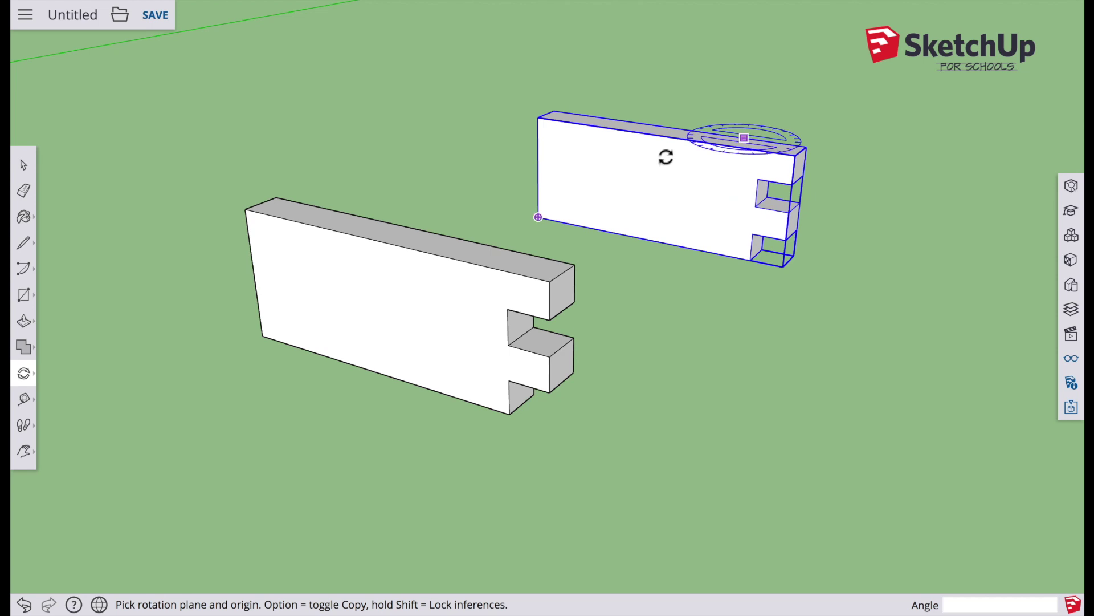
scroll(667, 120, "up", 5)
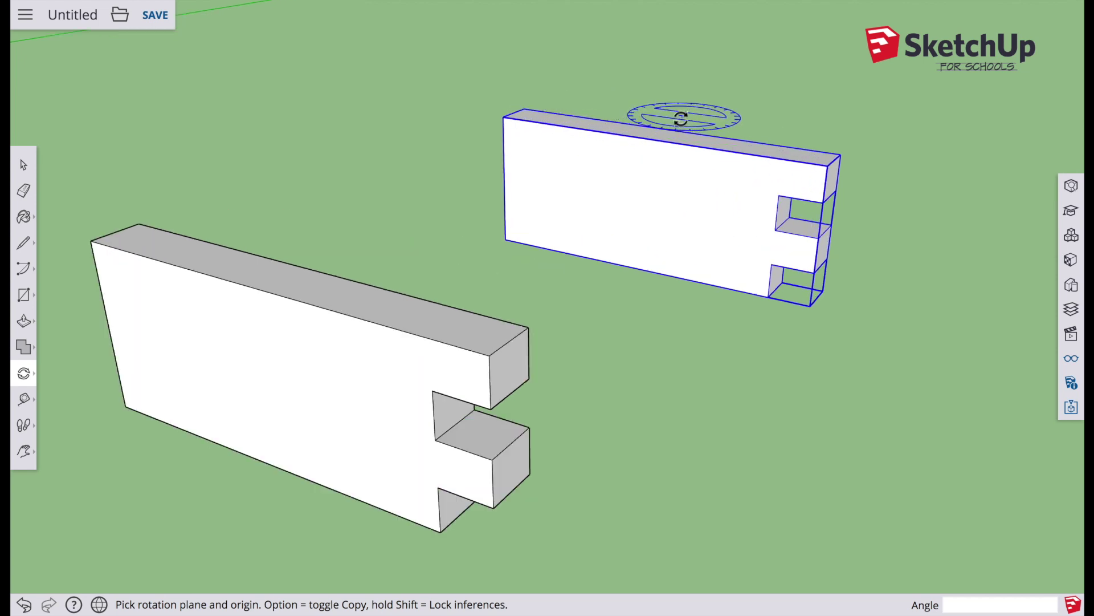
scroll(800, 171, "up", 1)
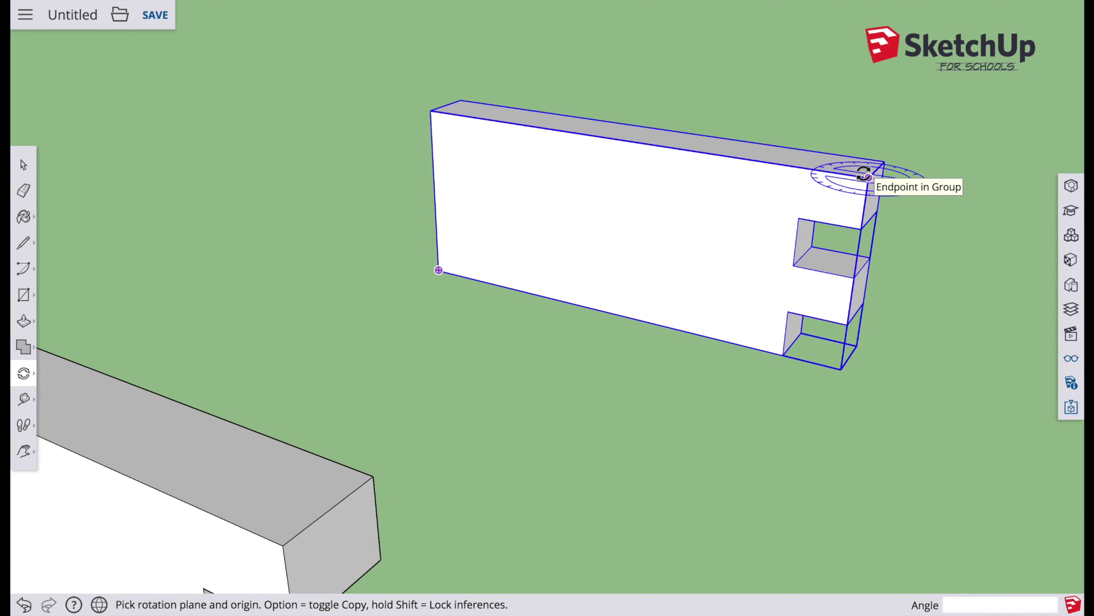
left_click(866, 176)
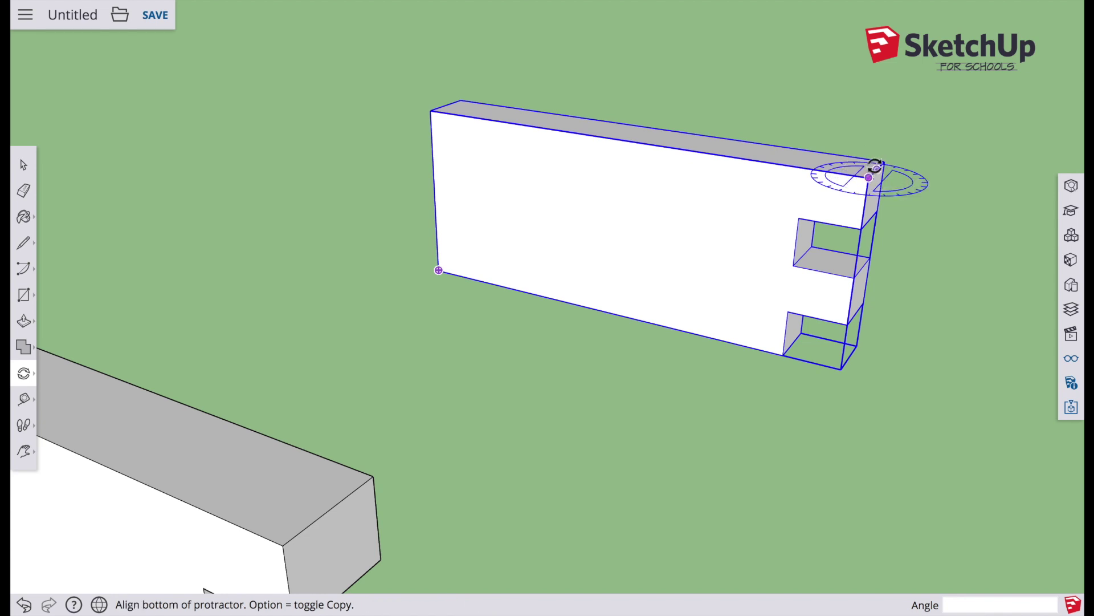
left_click(881, 162)
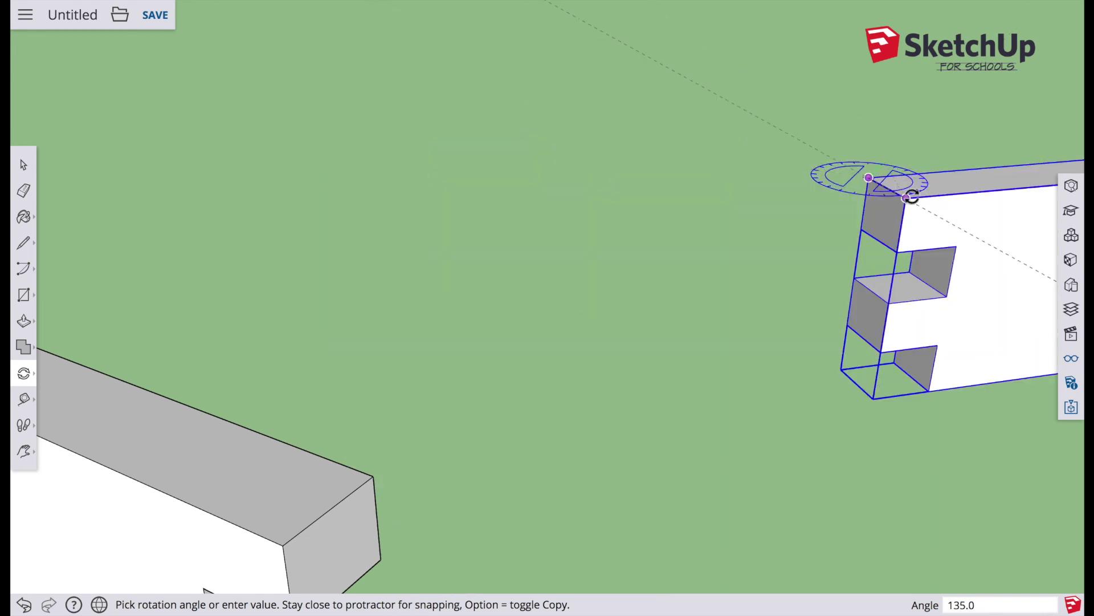
left_click(110, 340)
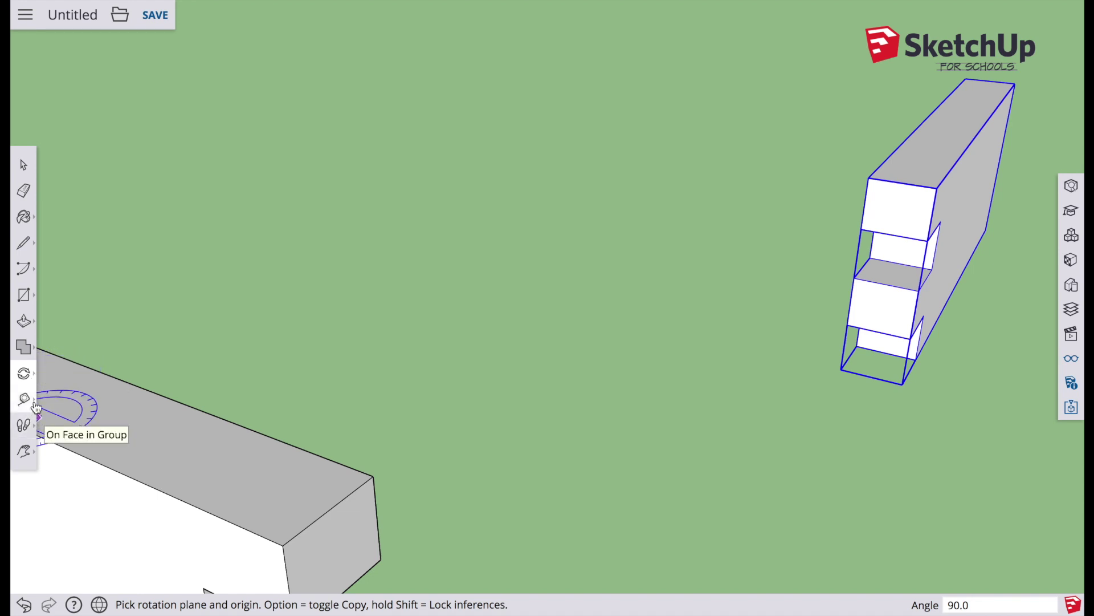
Step: Move the rotated board about 125 mm so its fingered end sits beside the first board's fingers
left_click(63, 343)
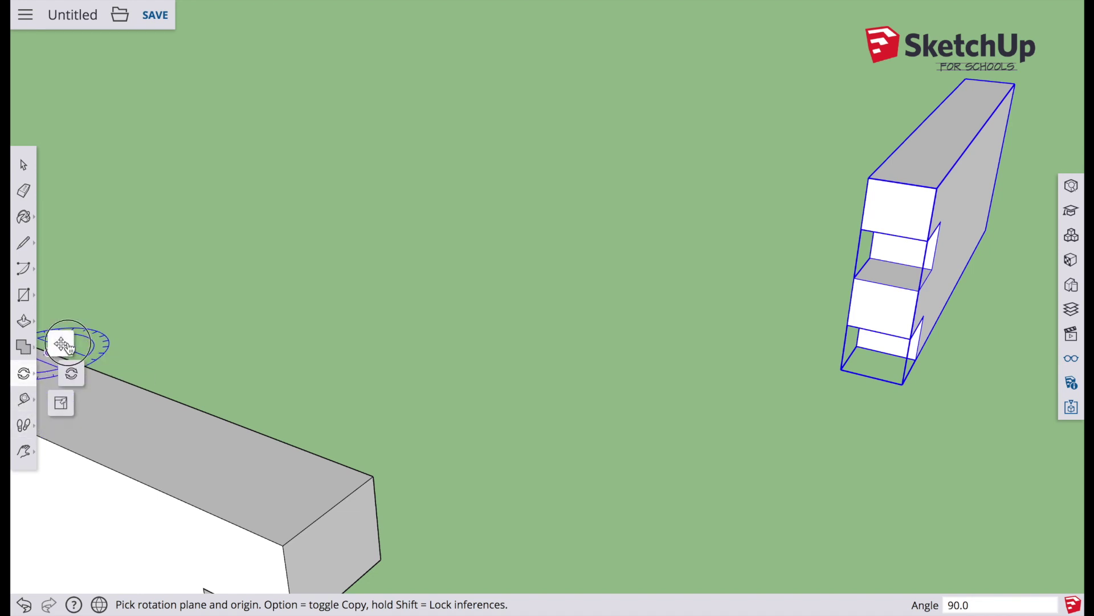
left_click(62, 343)
scroll(587, 262, "down", 3)
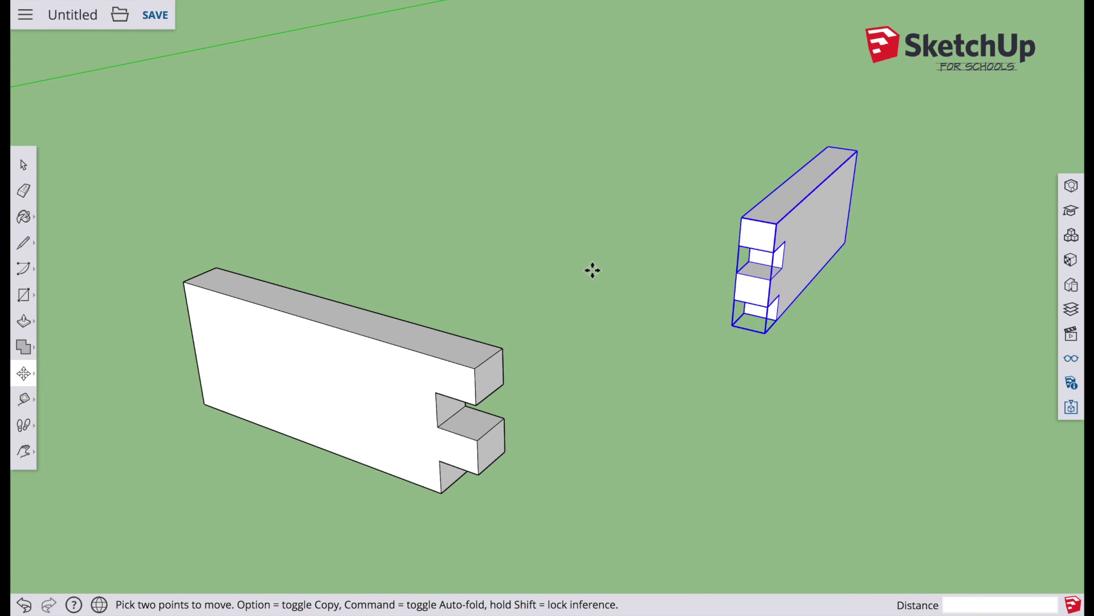
left_click_drag(784, 206, 588, 341)
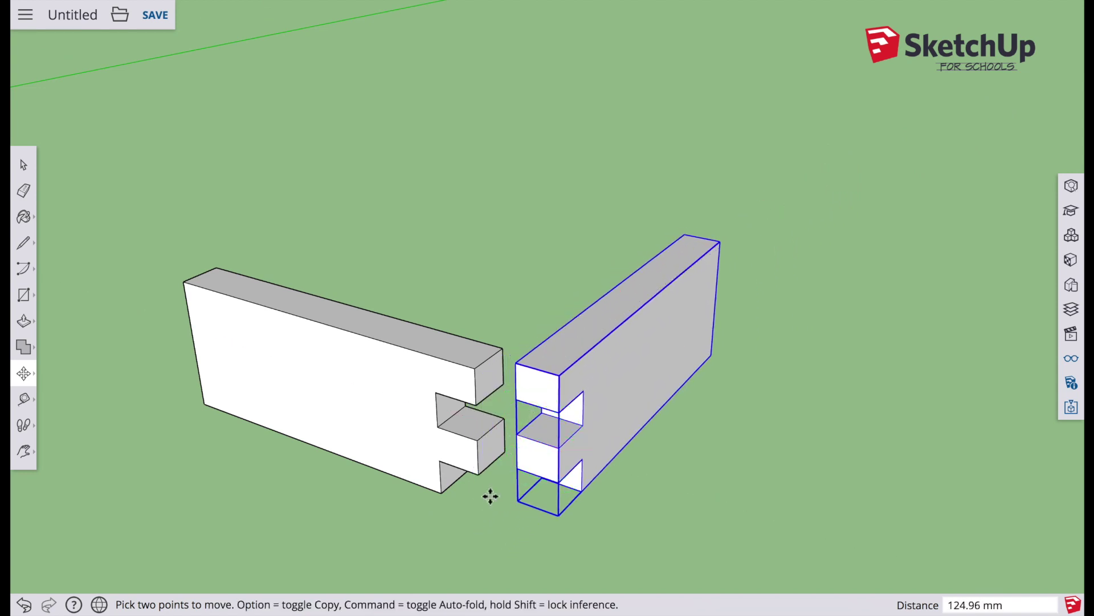
Step: Rotate the second board 180° about its lengthwise axis at an upper corner of the fingered end, turning it upside down
key("o")
left_click_drag(484, 499, 571, 308)
key("m")
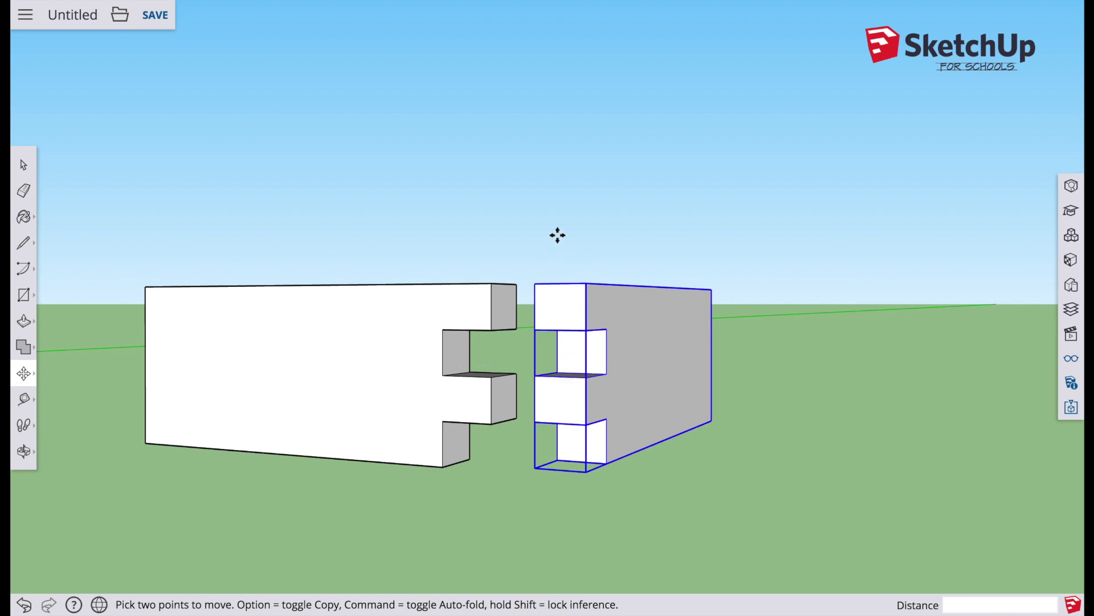
middle_click_drag(558, 235, 349, 292)
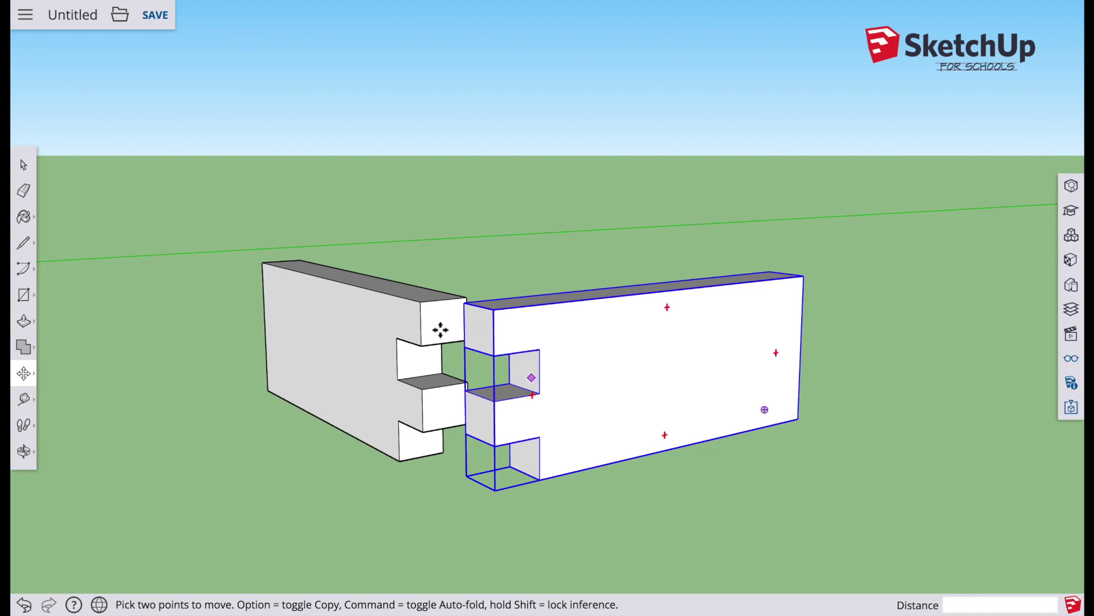
left_click(24, 399)
left_click(26, 373)
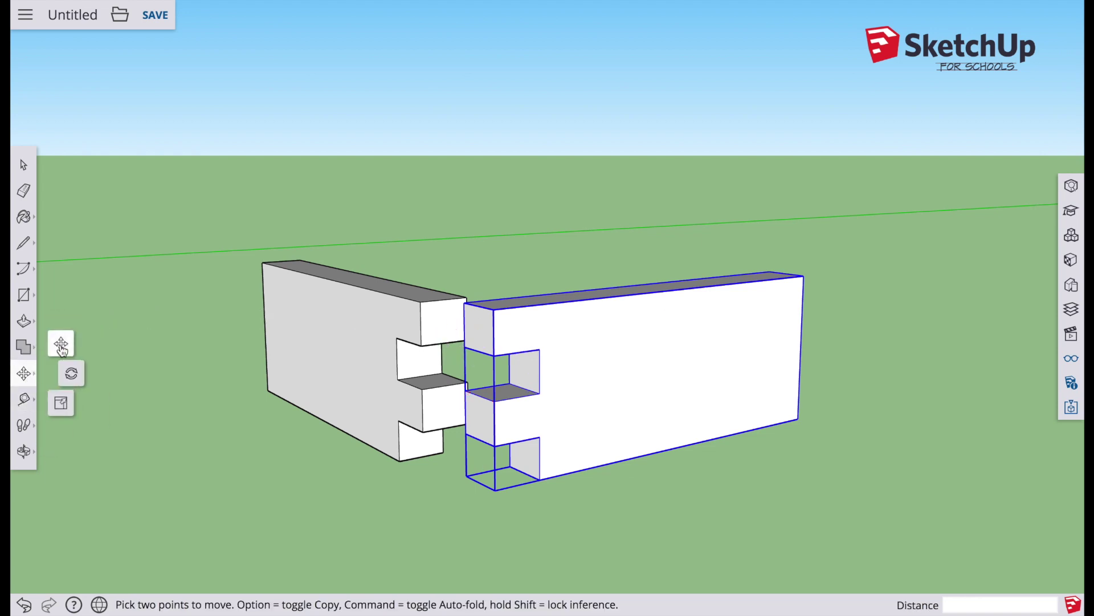
left_click(61, 347)
left_click(25, 375)
left_click(70, 372)
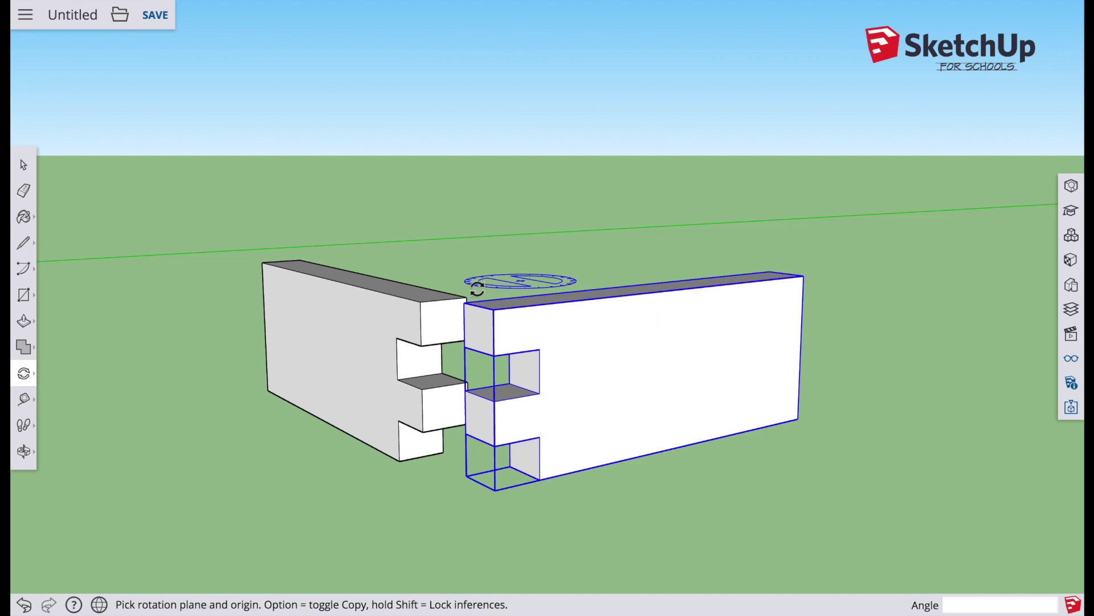
middle_click_drag(416, 469, 628, 439)
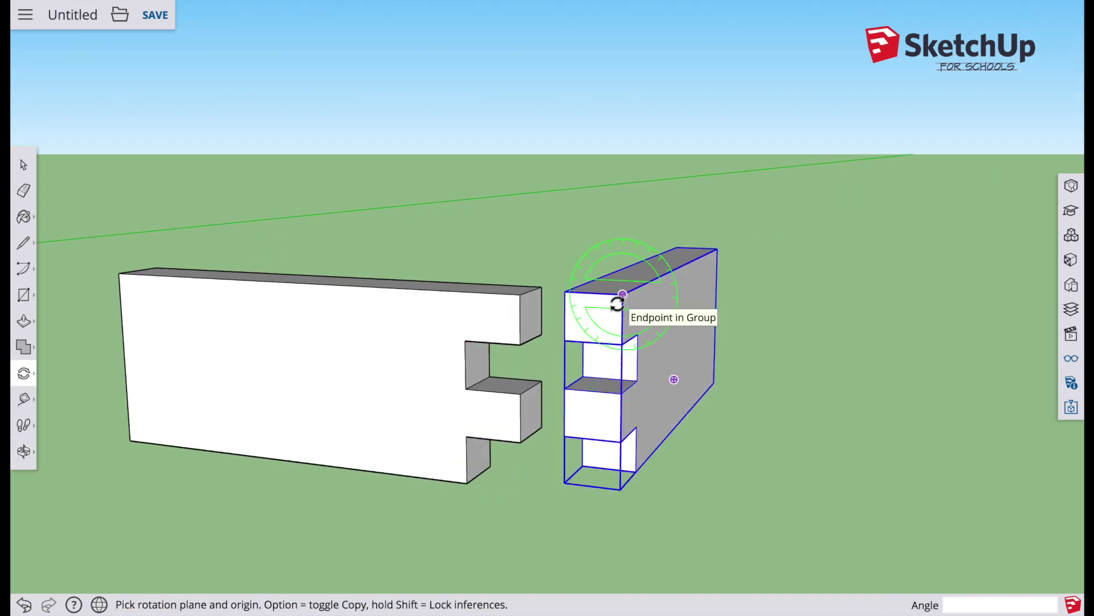
left_click(623, 294)
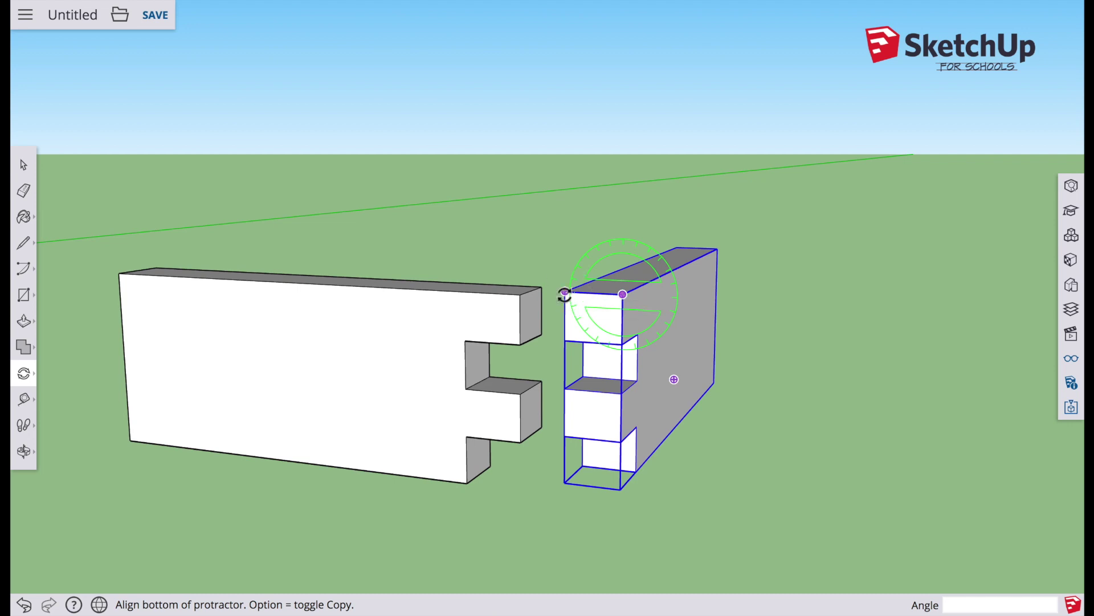
left_click(564, 294)
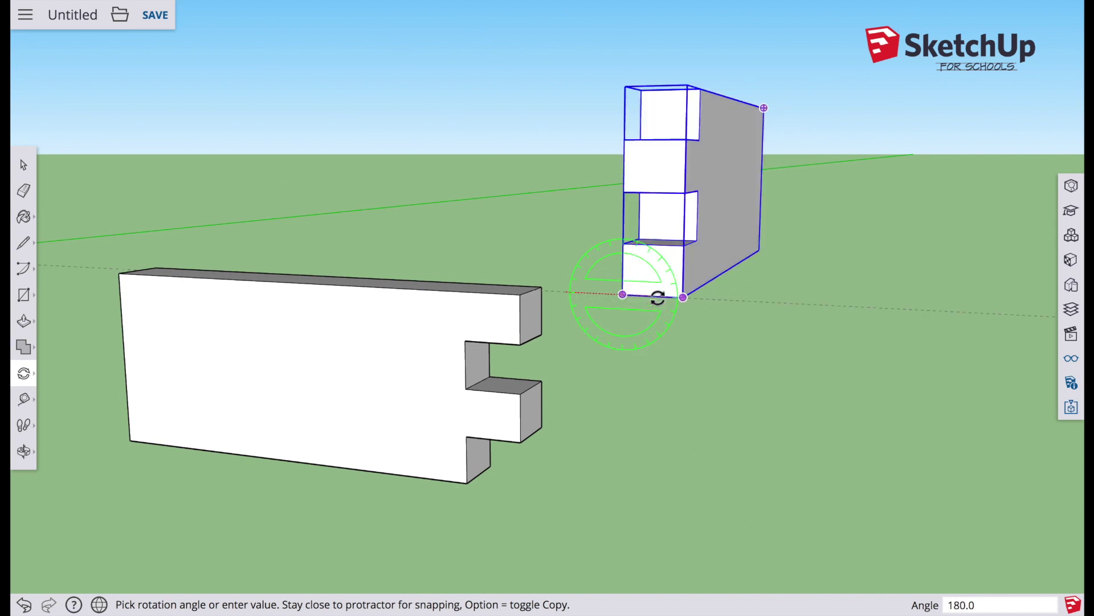
left_click(658, 294)
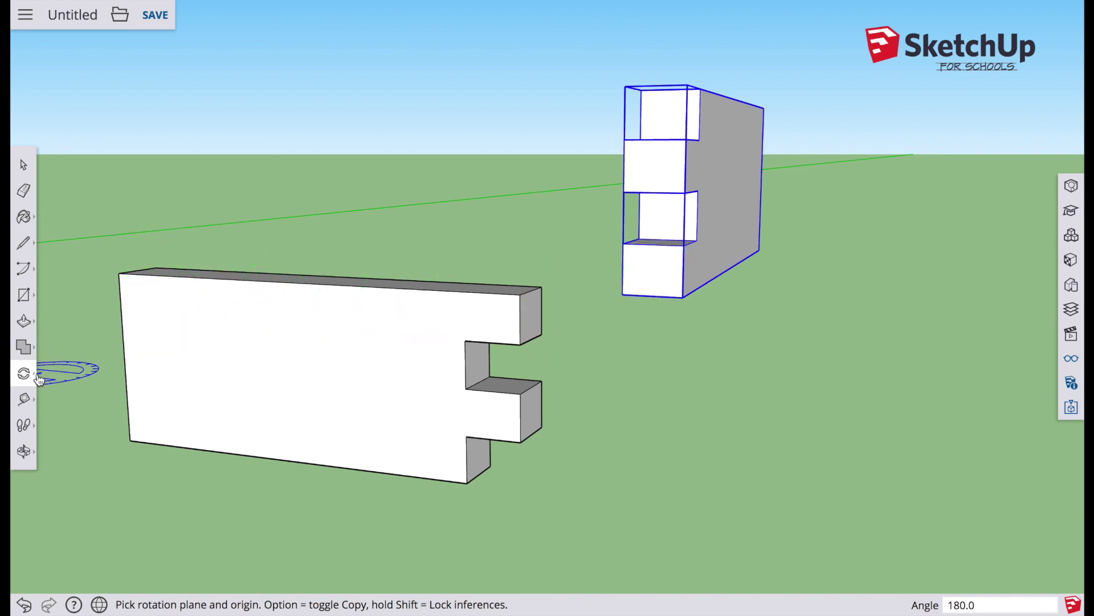
Step: Lower the upside-down second board vertically by 10 mm with the Move tool
left_click(52, 354)
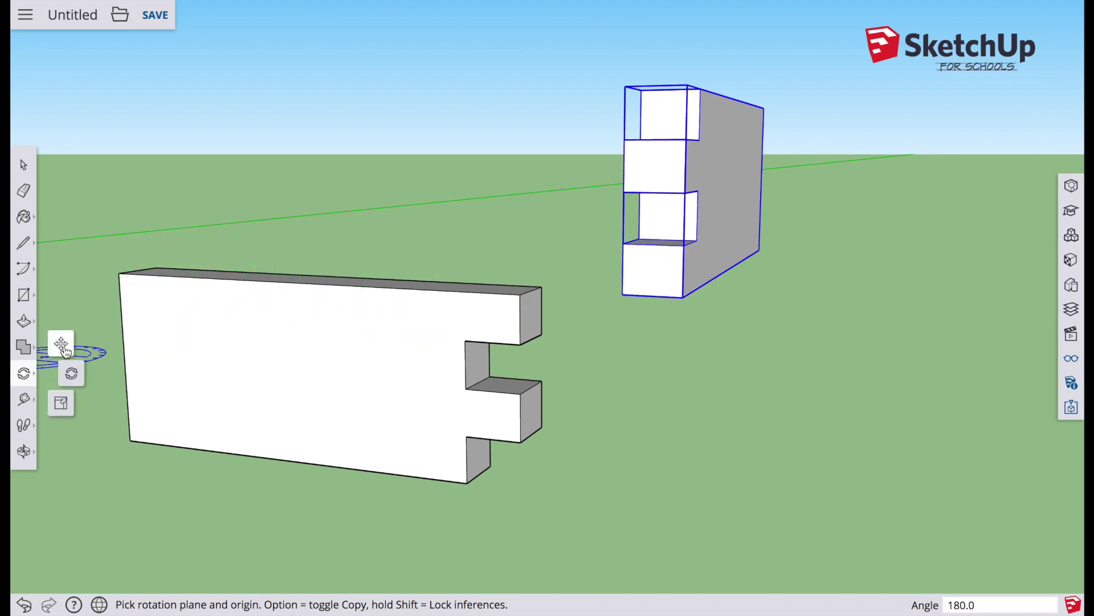
left_click(61, 344)
left_click(662, 272)
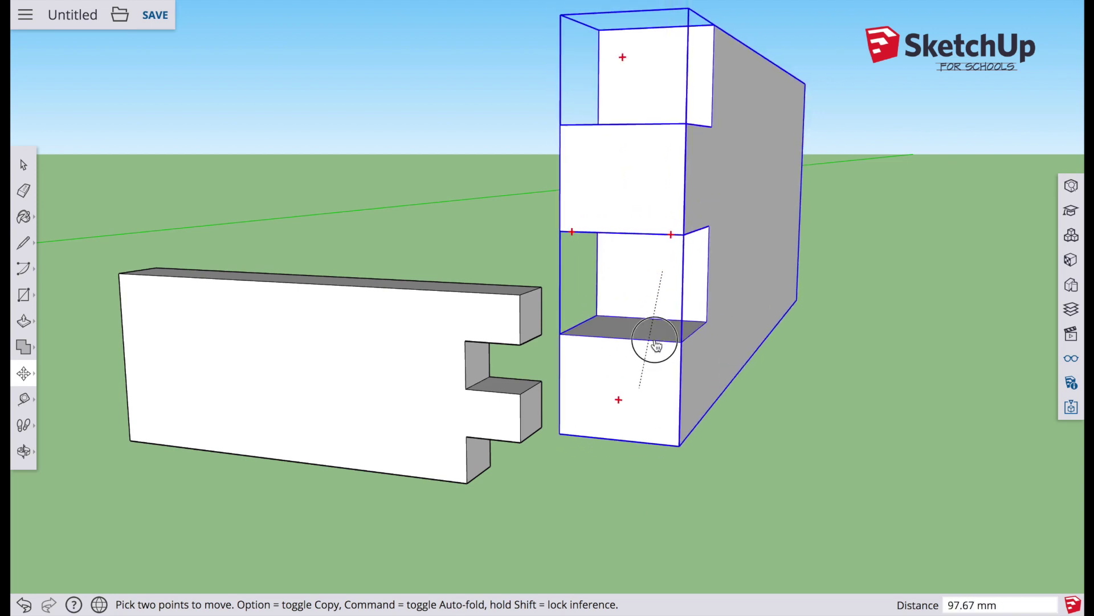
type("10")
key("Return")
middle_click_drag(542, 442, 381, 423)
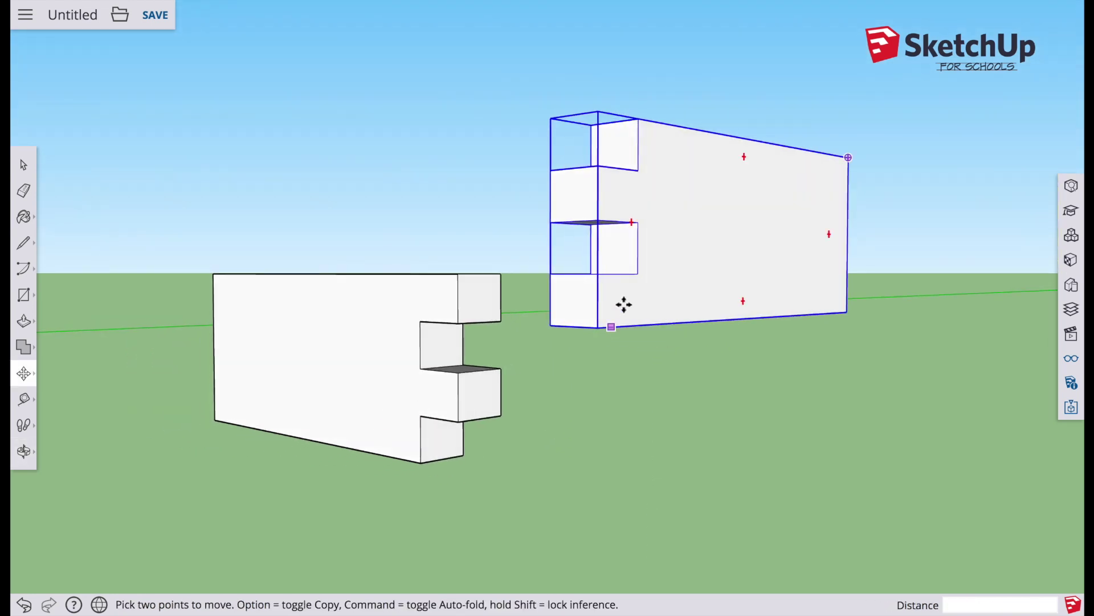
left_click(586, 305)
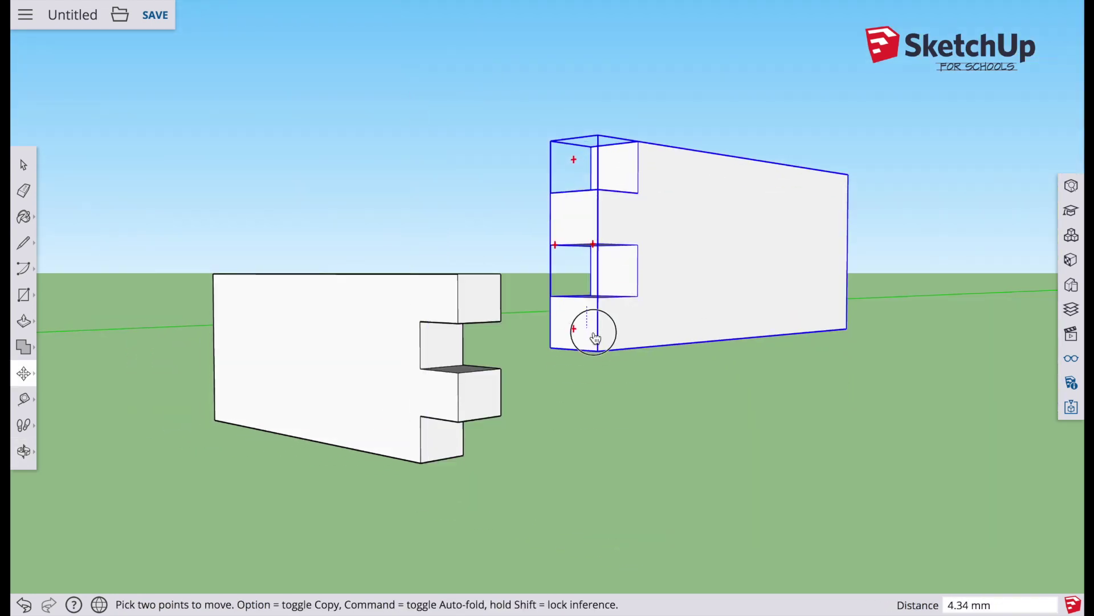
type("10")
key("Return")
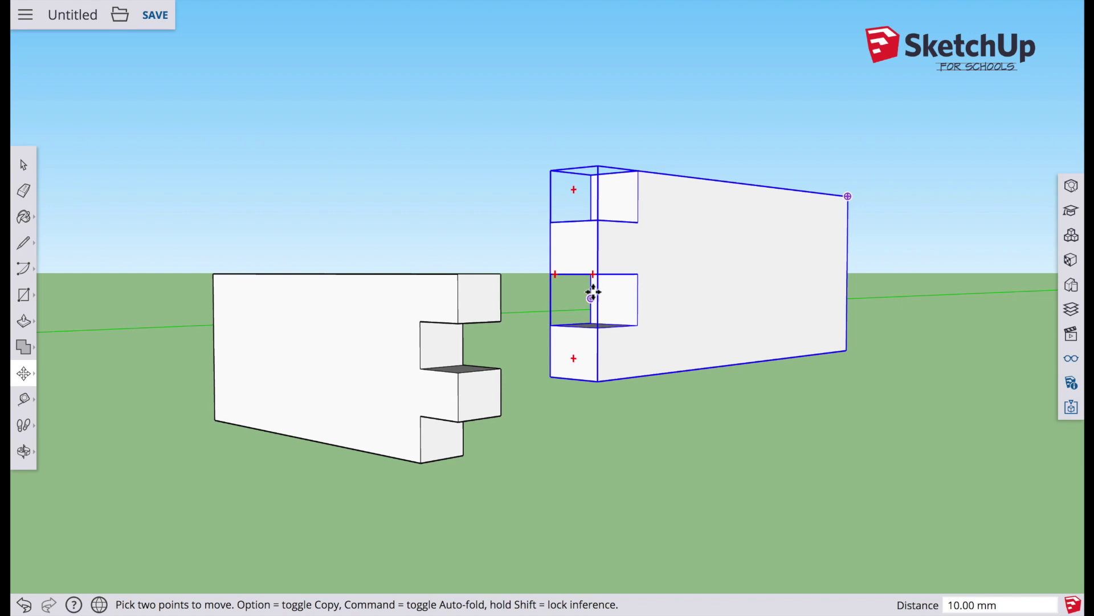
Step: Move the second board closer to the first board, bringing its fingered end near the first board's fingers
middle_click_drag(587, 335, 599, 366)
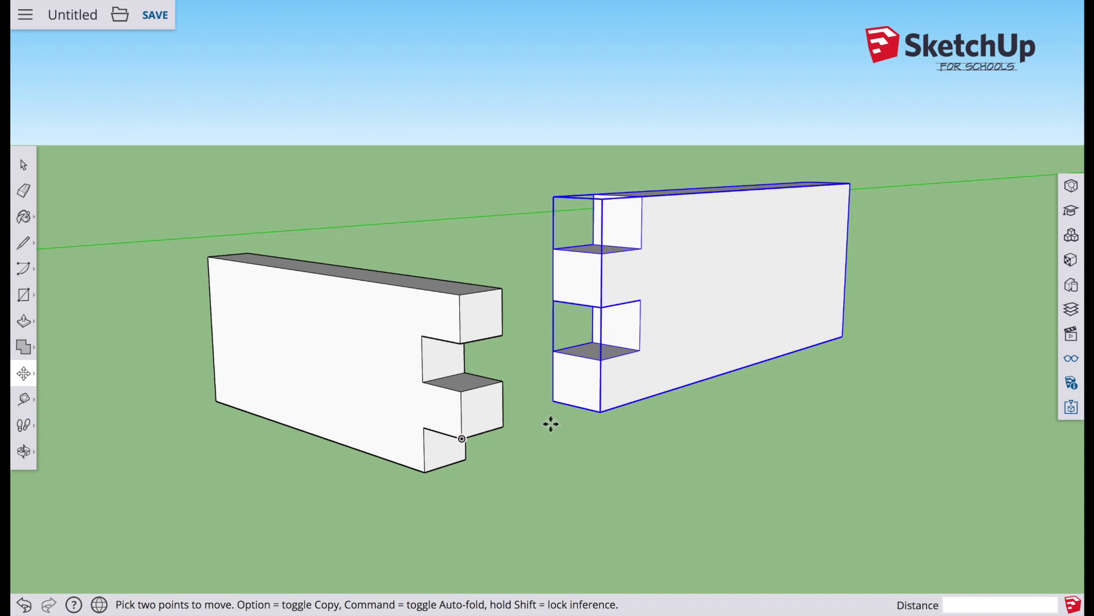
left_click_drag(599, 358, 528, 393)
middle_click_drag(413, 435, 672, 398)
left_click_drag(710, 361, 566, 317)
middle_click_drag(570, 414, 357, 344)
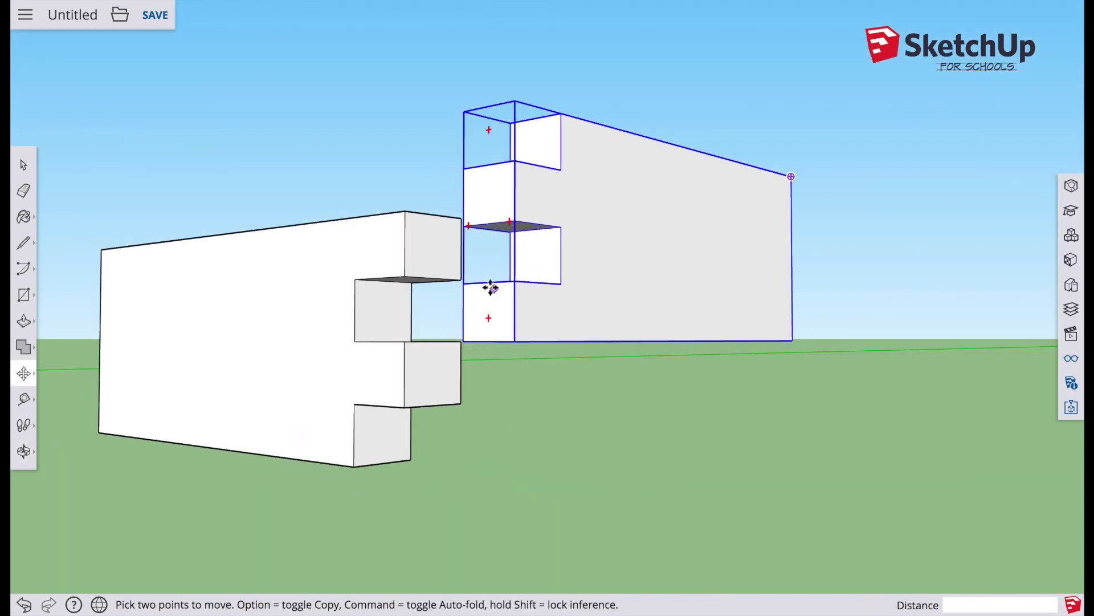
Step: Move the second board into the first so their fingers interlock flush at a right-angled corner, and clear the selection
left_click_drag(513, 283, 365, 401)
middle_click_drag(365, 401, 420, 520)
left_click_drag(465, 497, 453, 478)
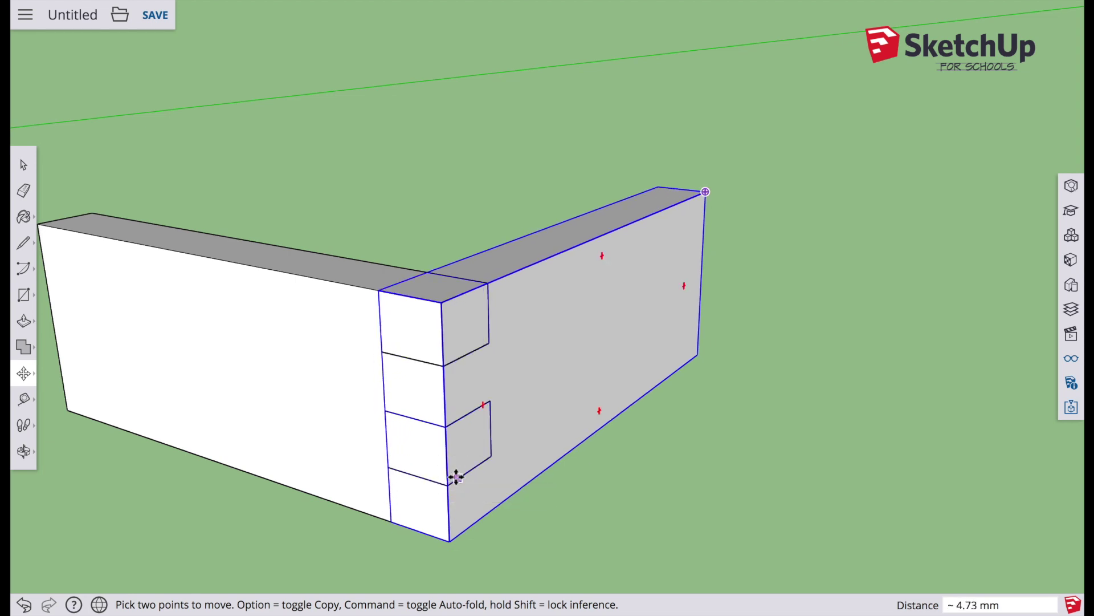
middle_click_drag(420, 442, 345, 439)
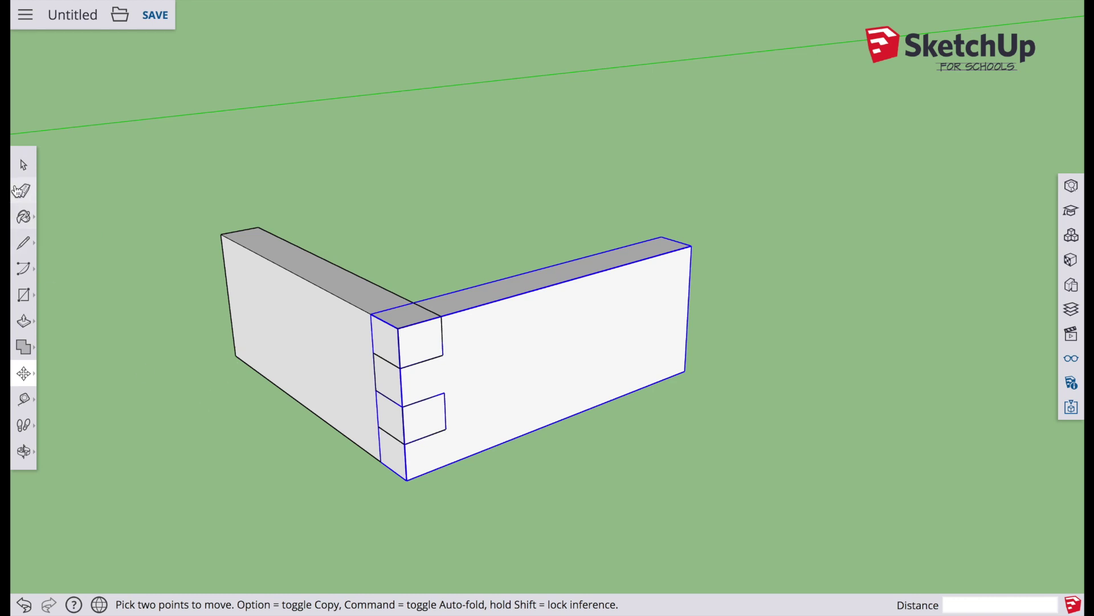
left_click(23, 165)
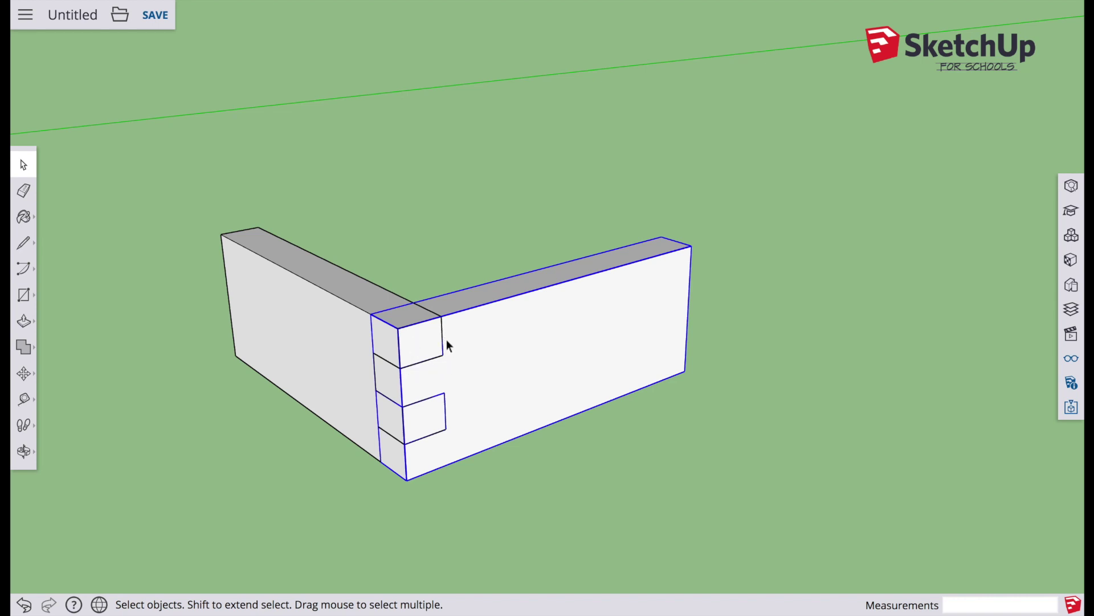
left_click(434, 254)
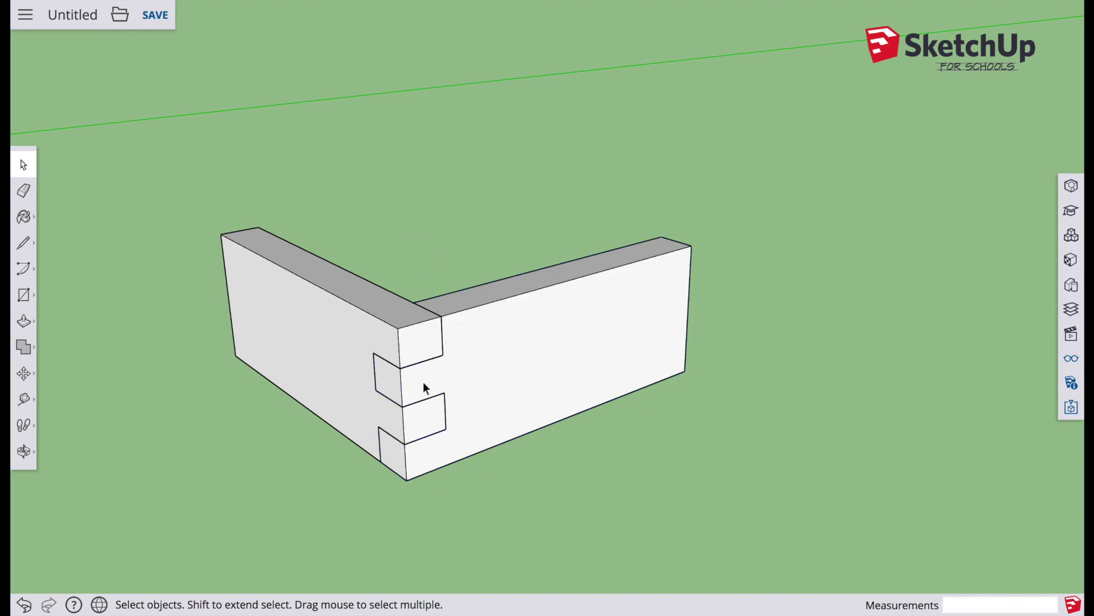
key("o")
left_click_drag(212, 432, 251, 419)
key("space")
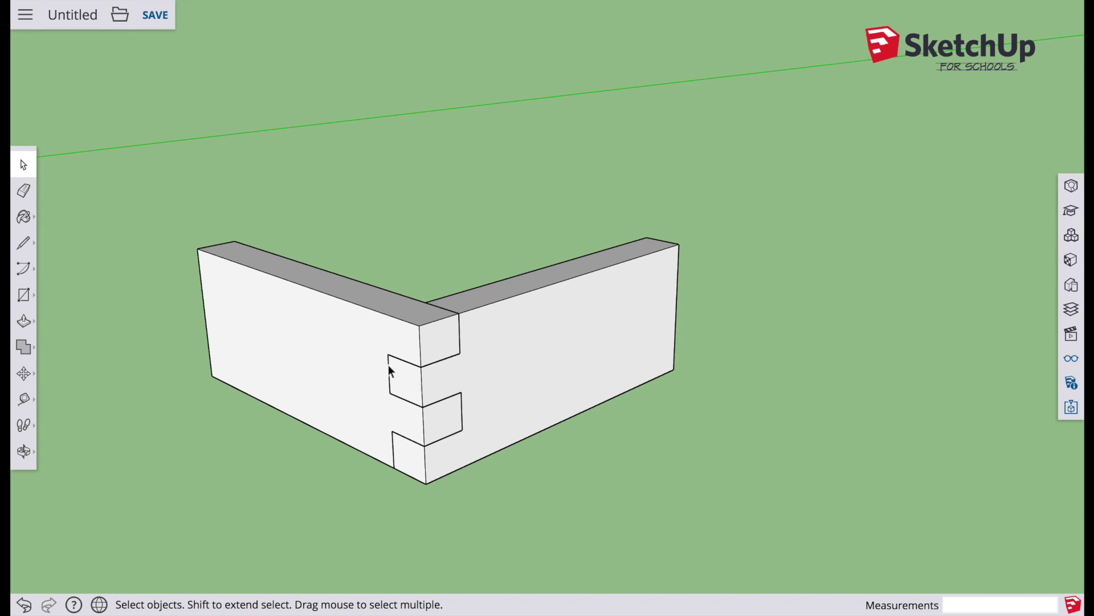
scroll(348, 349, "down", 2)
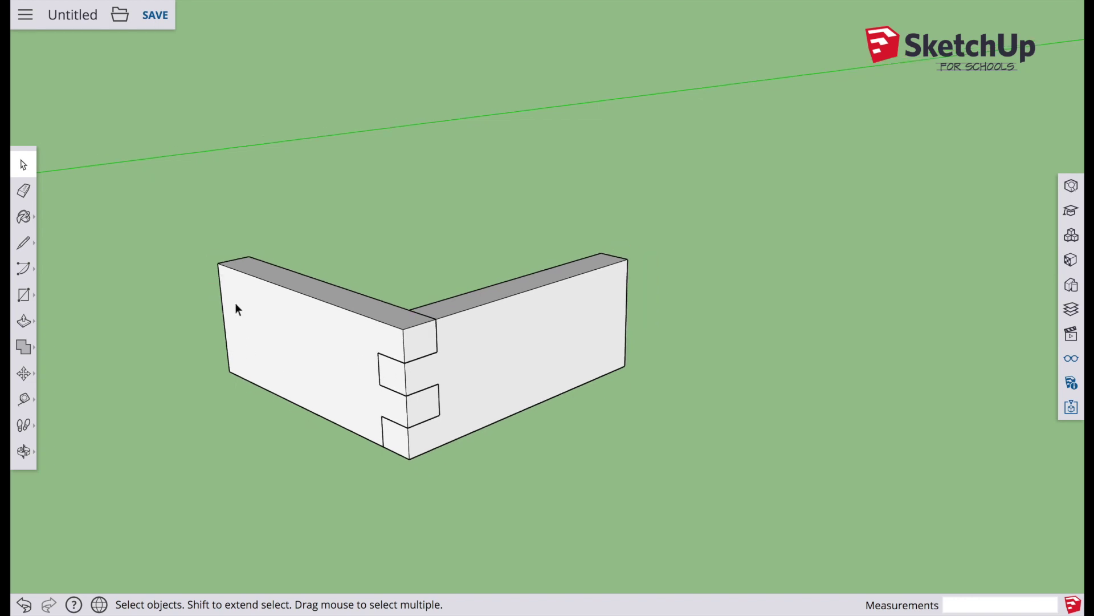